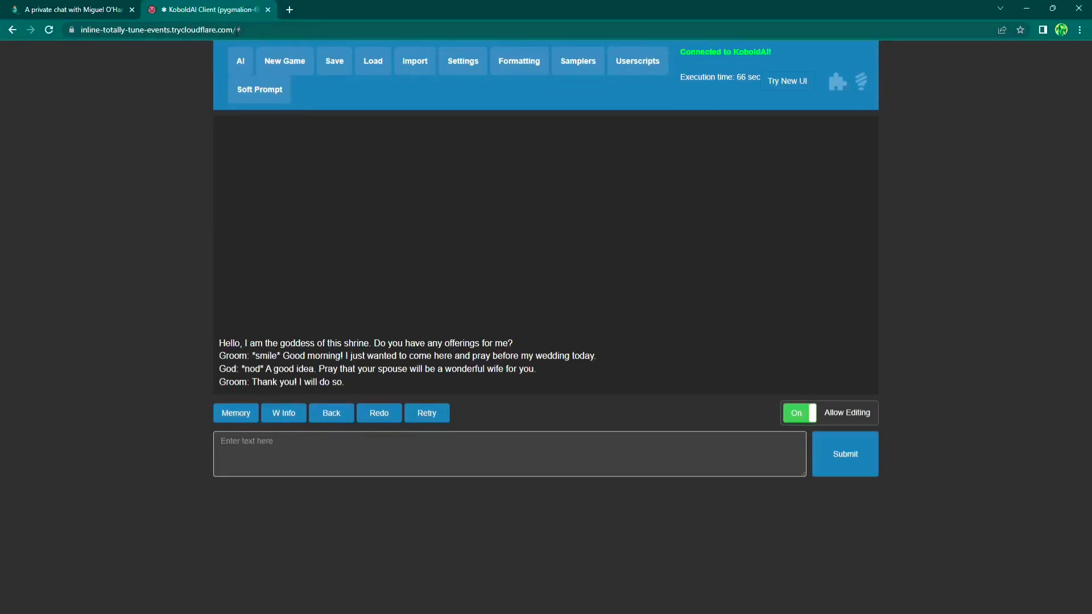
# Step: Put the KoboldAI trycloudflare URL in Janitor AI's KoboldAI API URL field and check it reports pygmalion-6b
pyautogui.moveTo(238, 30); pyautogui.dragTo(59, 34)
pyautogui.hotkey('ctrl', 'c')
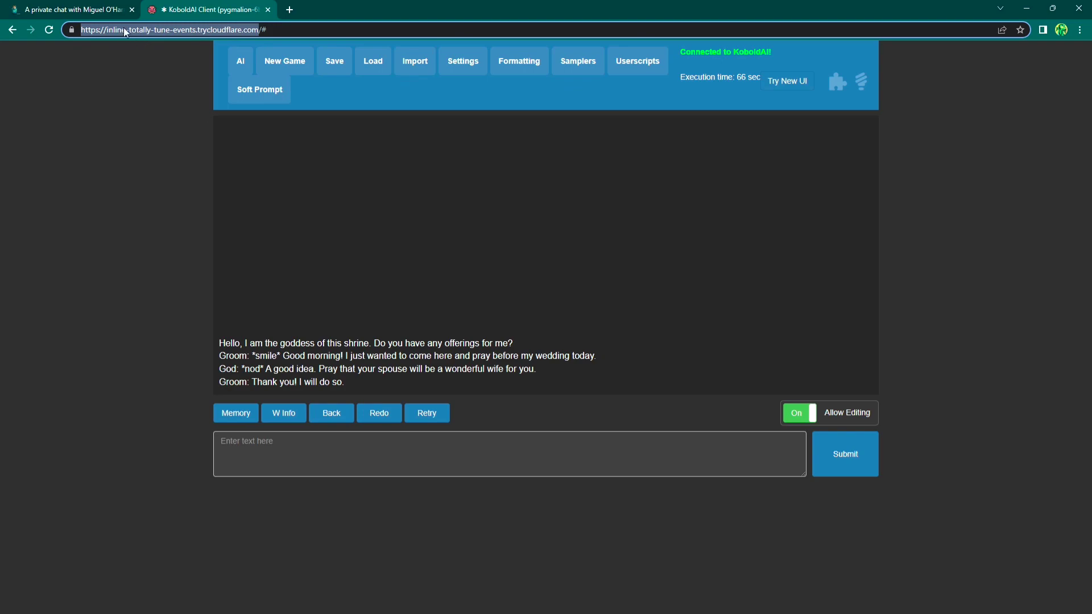
pyautogui.click(119, 9)
pyautogui.hotkey('ctrl', 'a')
pyautogui.hotkey('ctrl', 'v')
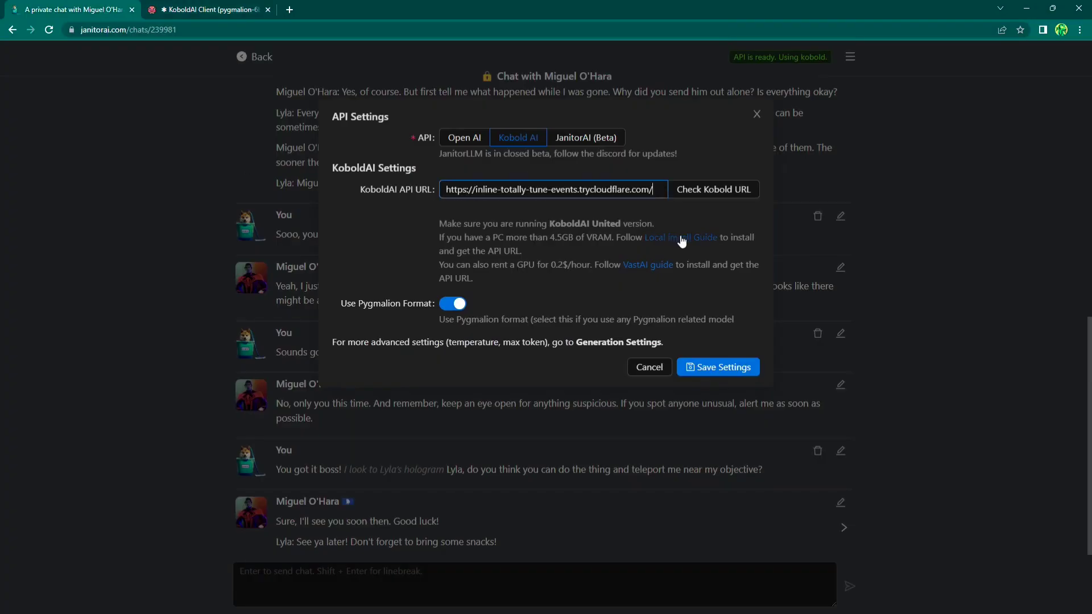
pyautogui.click(713, 190)
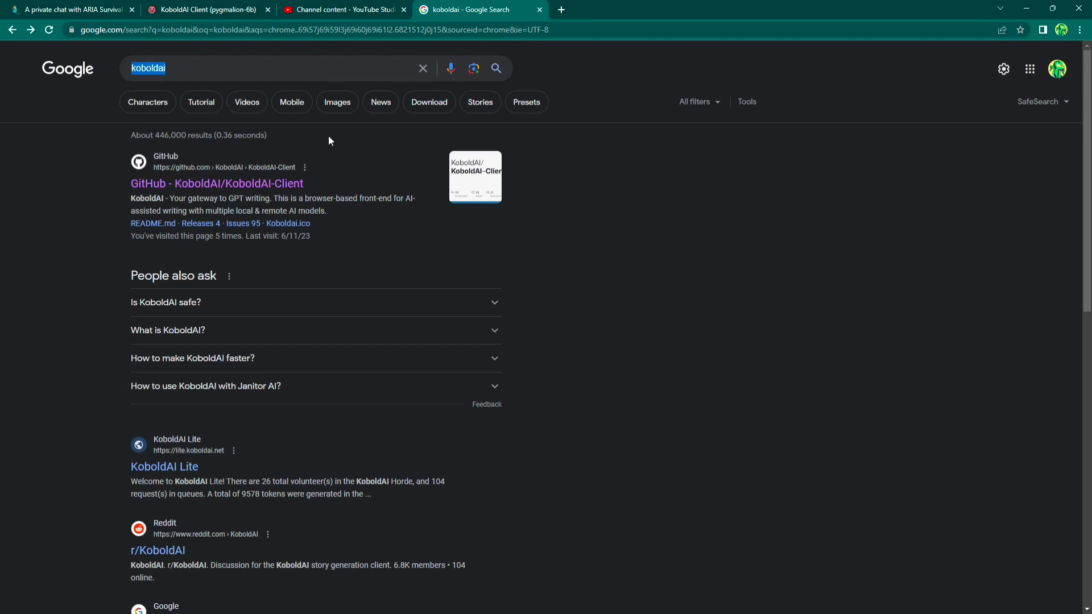
# Step: Open the KoboldAI-Client GitHub repository and download its code as a ZIP archive
pyautogui.click(329, 137)
pyautogui.click(286, 194)
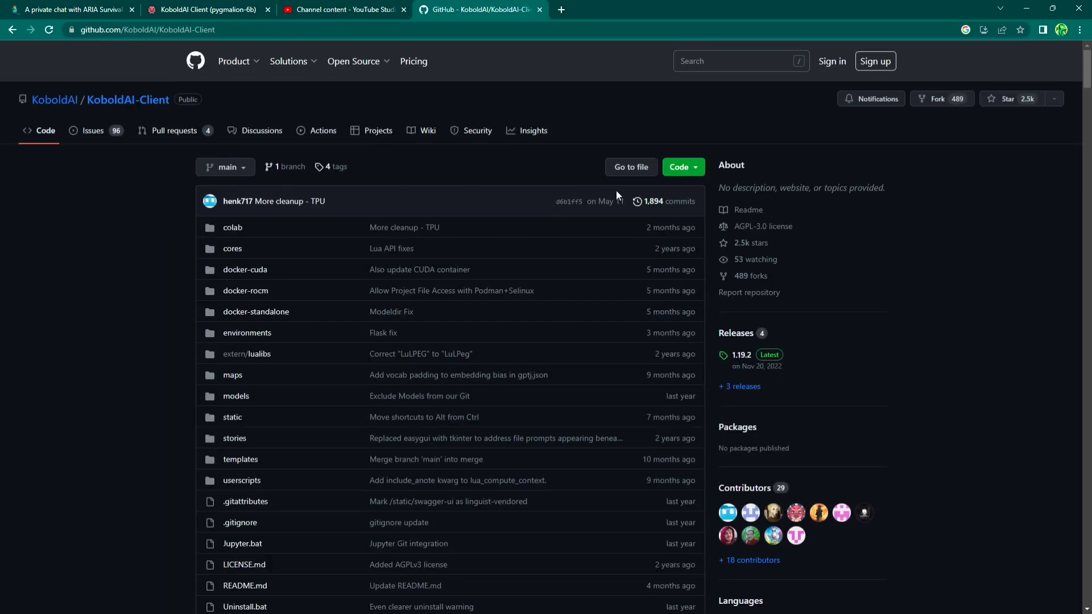
pyautogui.click(683, 168)
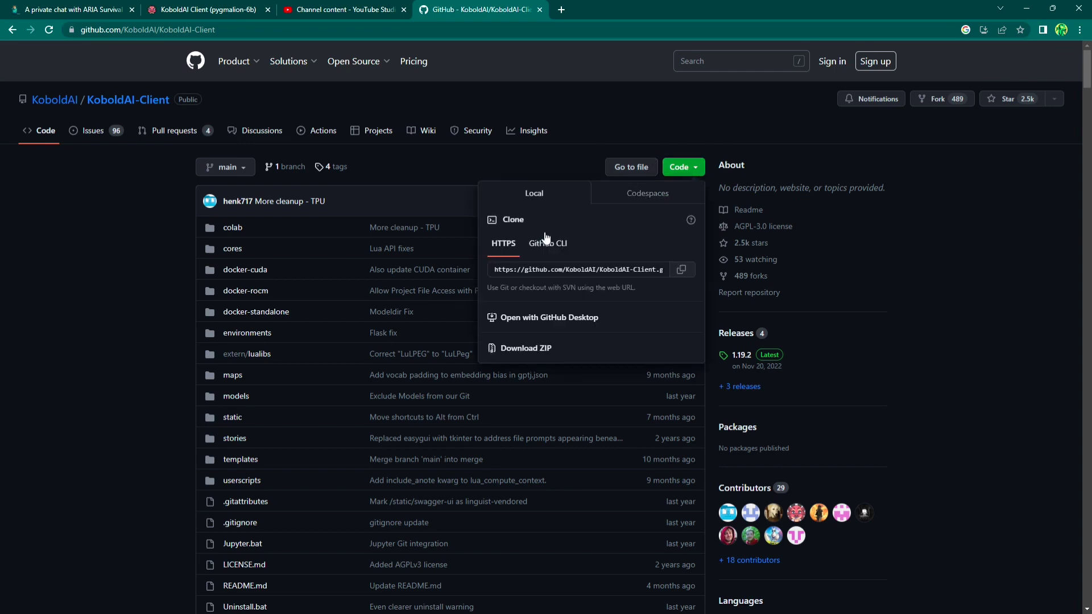
pyautogui.click(528, 349)
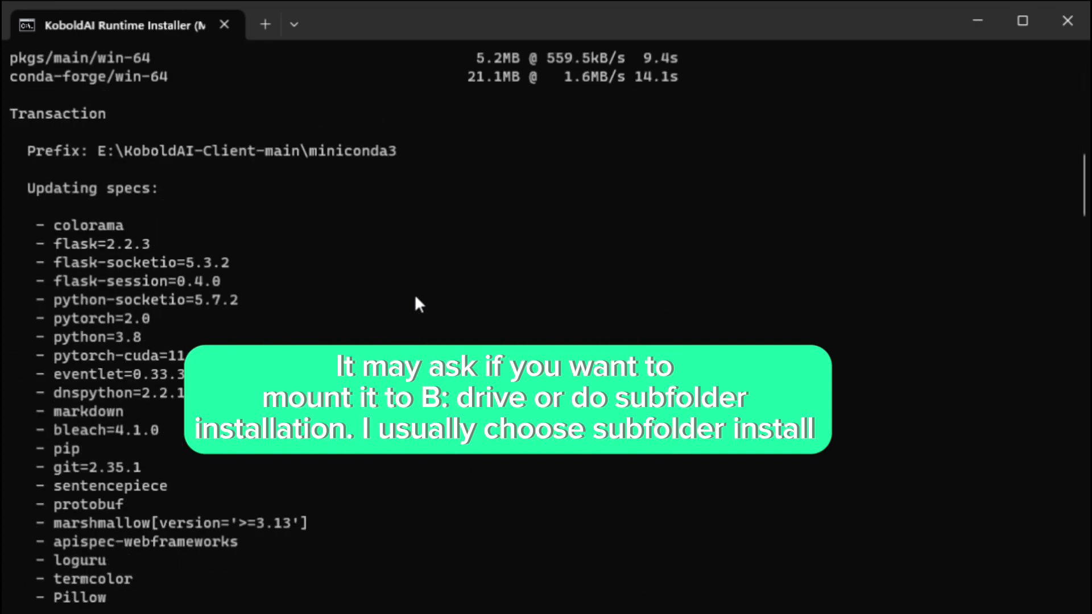
# Step: Let the KoboldAI Runtime Installer download its 132 packages (3GB) into KoboldAI-Client-main
pyautogui.scroll(-20, 416, 294)
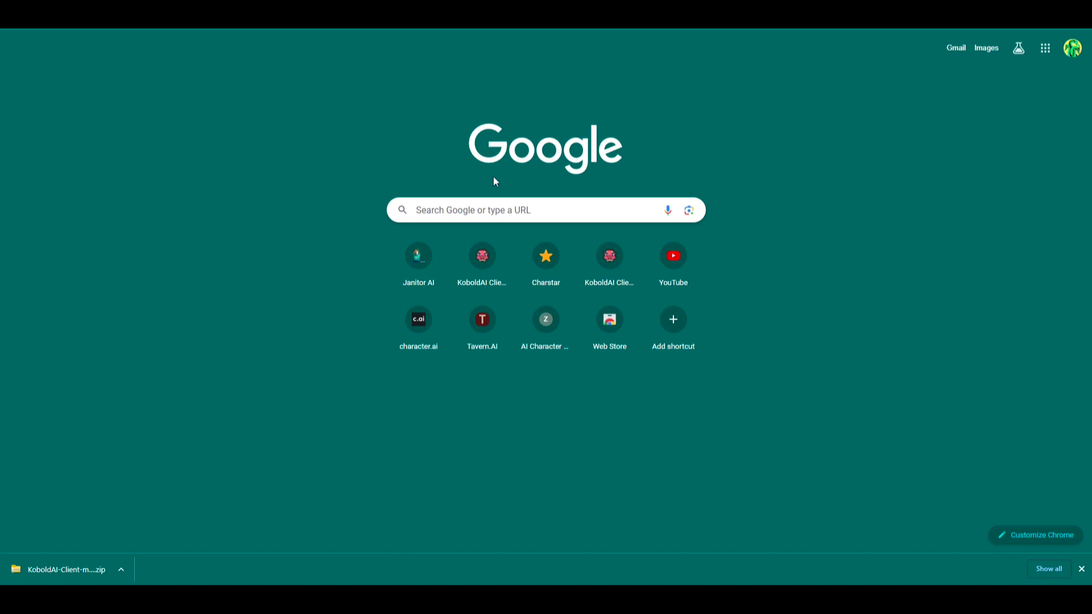
# Step: Search Google for 'pygmalion 6b' and open the Hugging Face pygmalion-6b model card
pyautogui.click(464, 204)
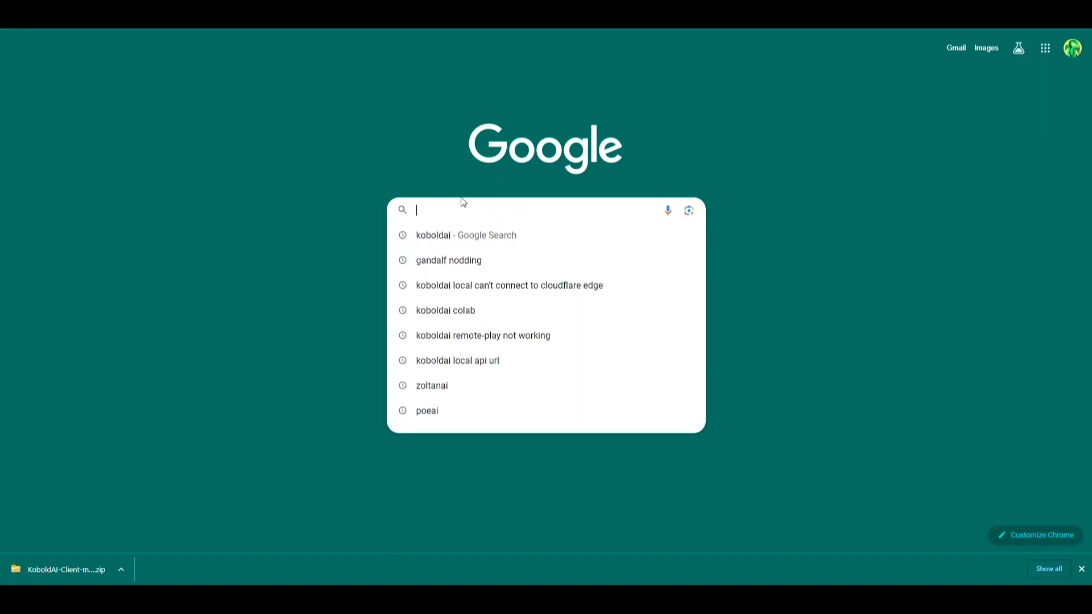
pyautogui.write('pygmalion')
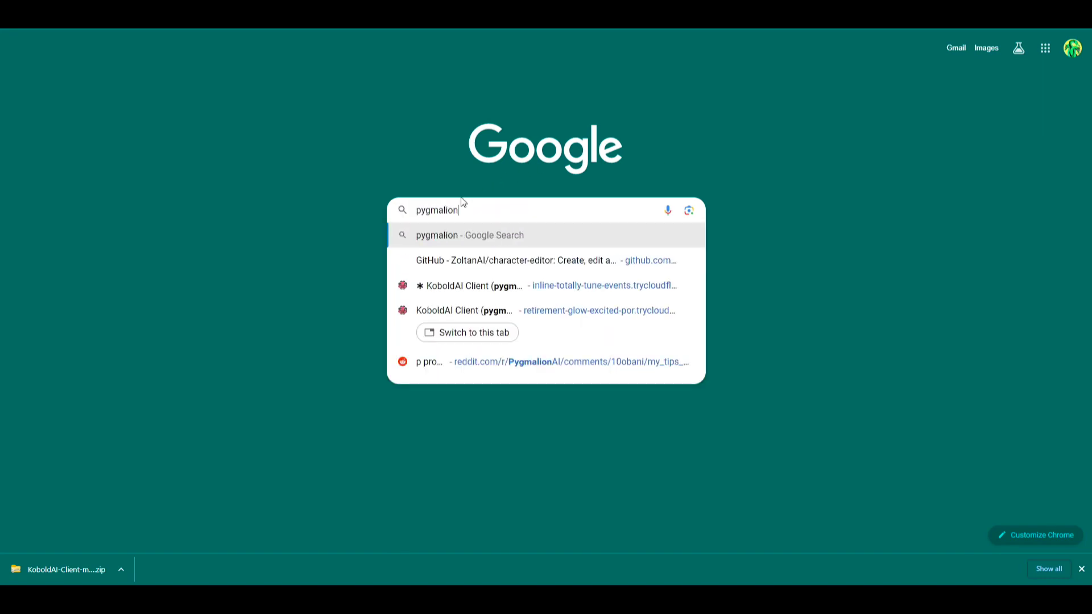
pyautogui.write(' 6b')
pyautogui.press('Return')
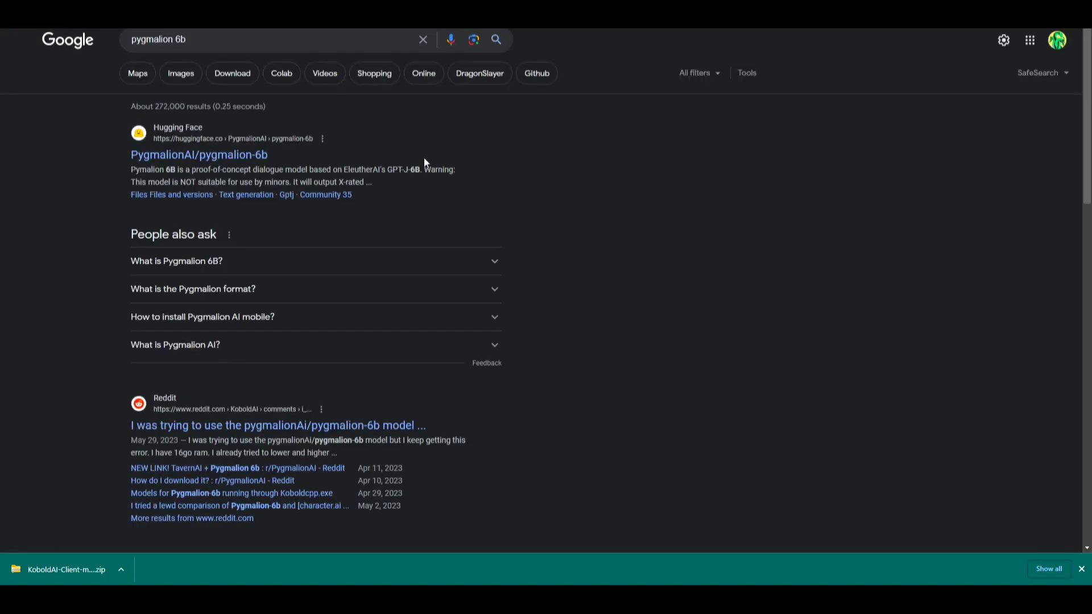
pyautogui.click(215, 162)
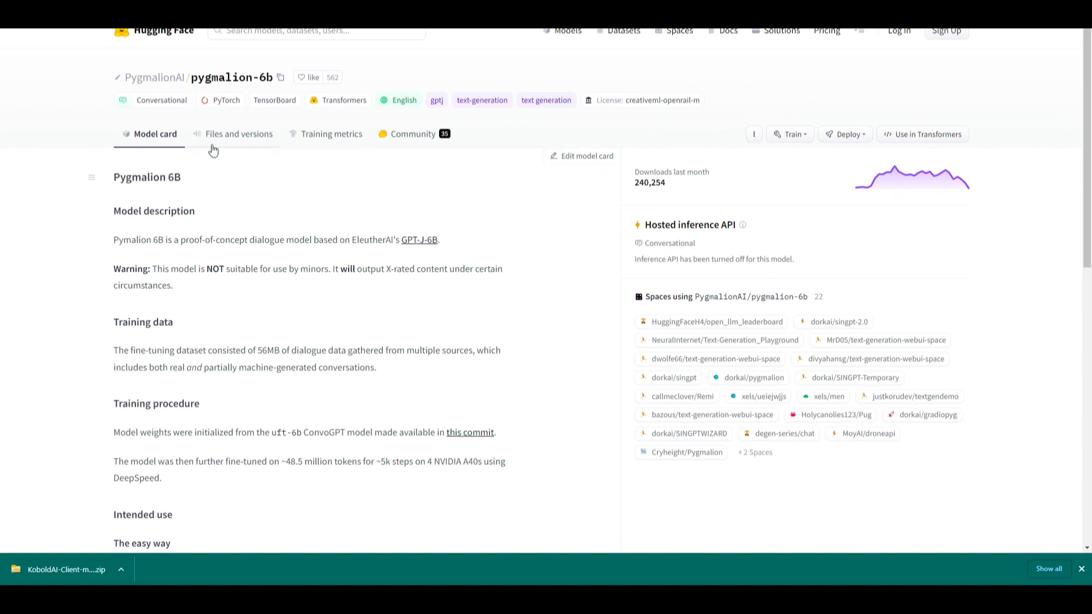
# Step: Copy the Clone repository git commands for PygmalionAI/pygmalion-6b from Files and versions
pyautogui.click(244, 140)
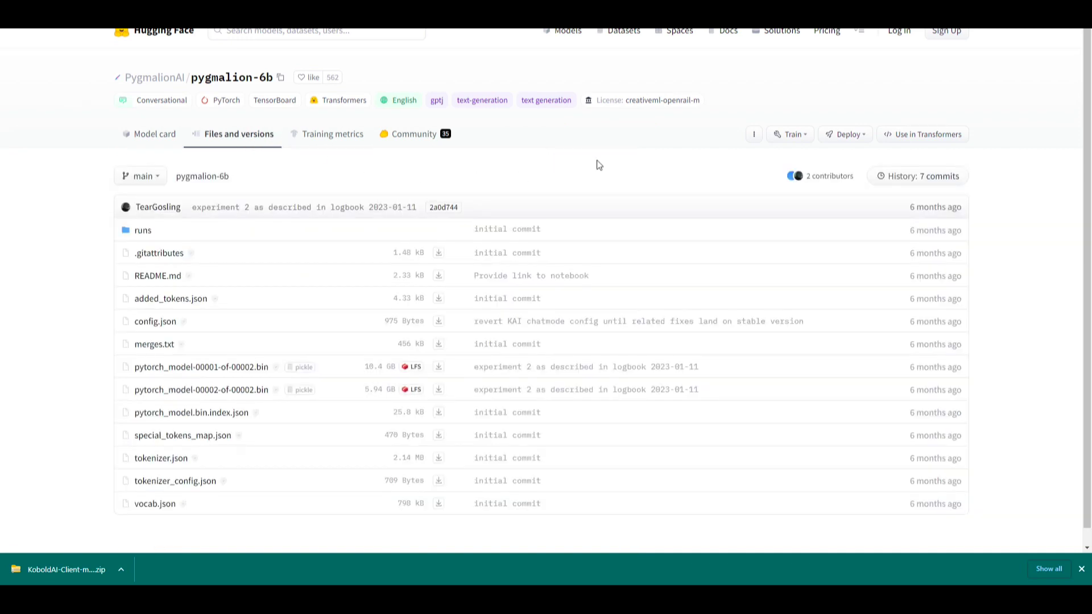
pyautogui.scroll(-1, 628, 158)
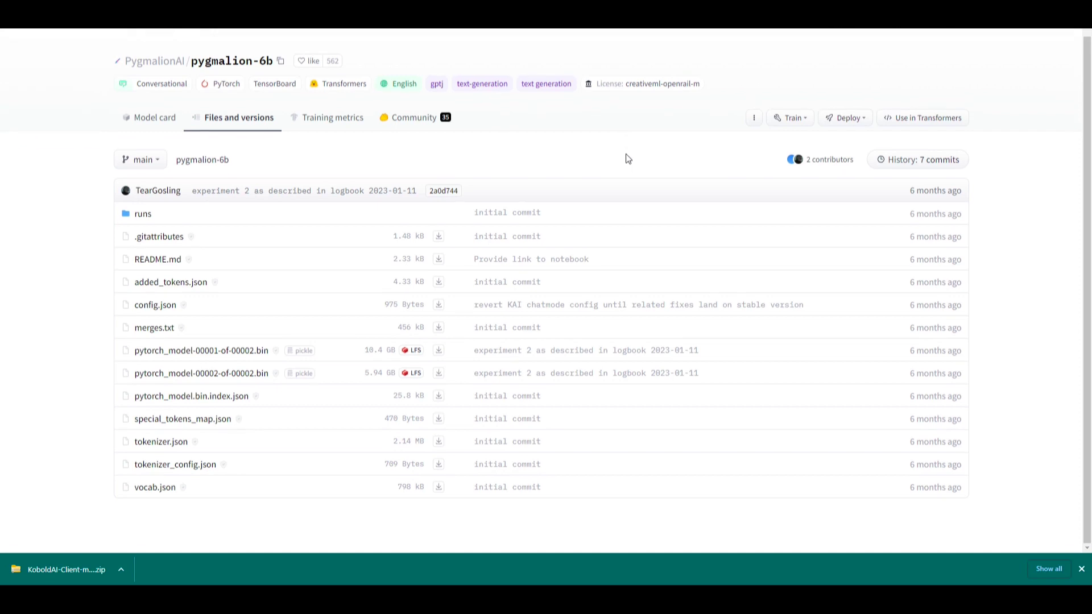
pyautogui.click(764, 121)
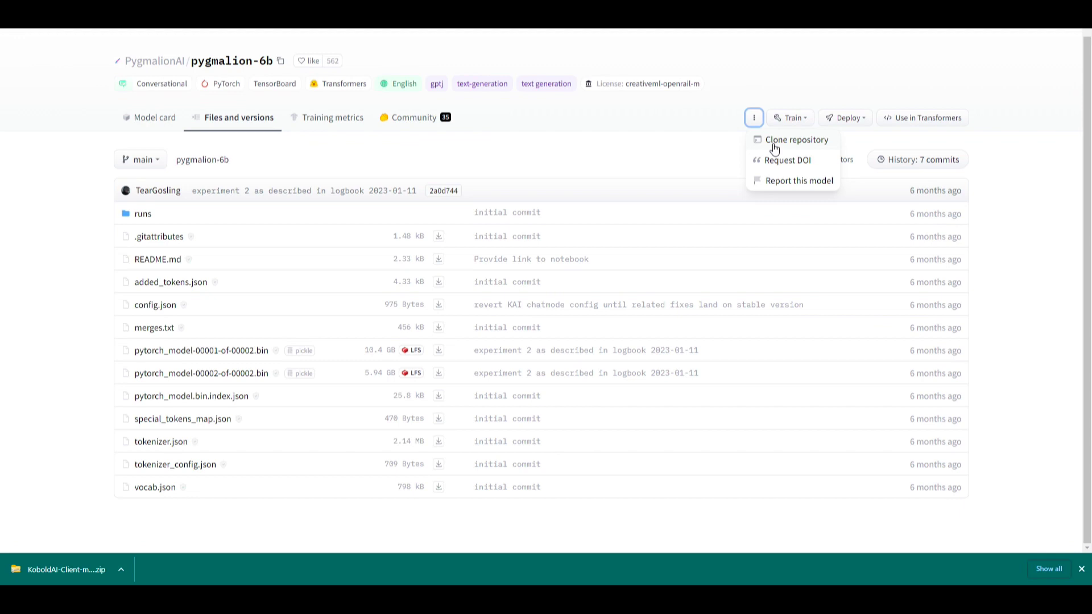
pyautogui.click(775, 147)
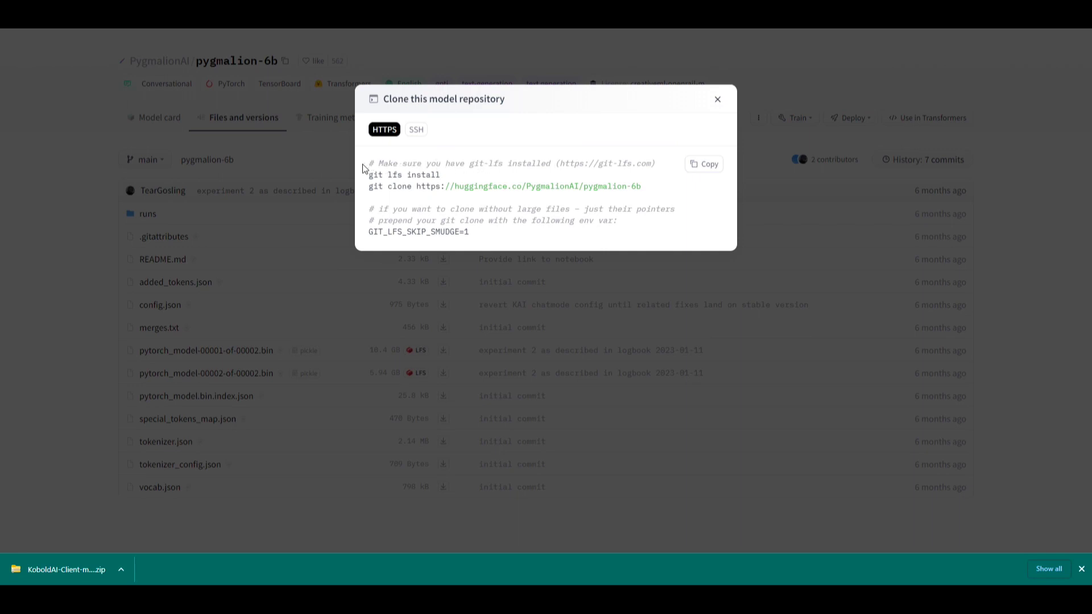
pyautogui.click(713, 166)
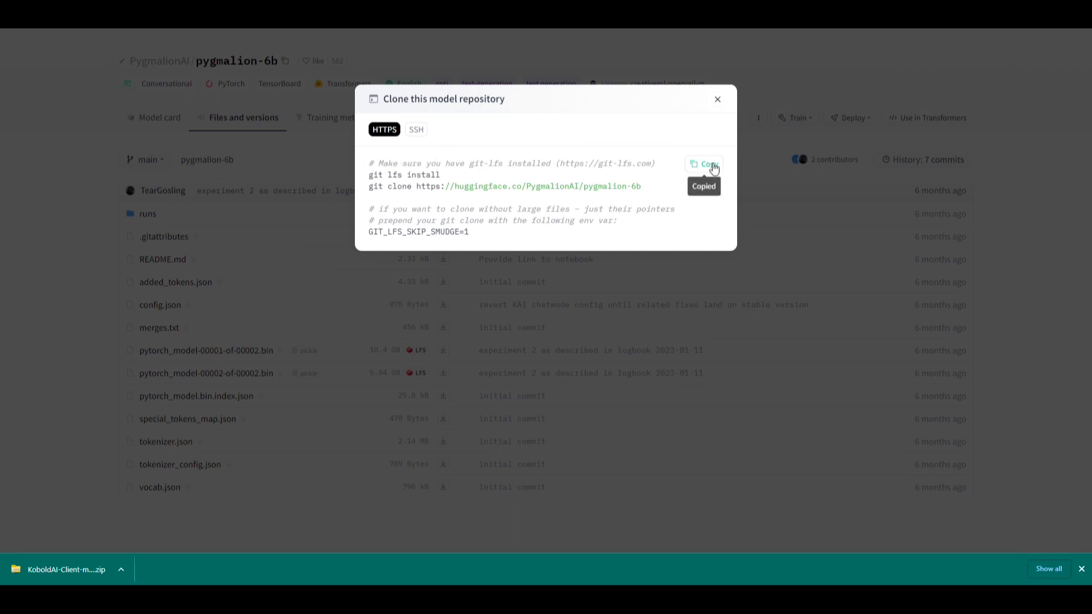
pyautogui.click(718, 101)
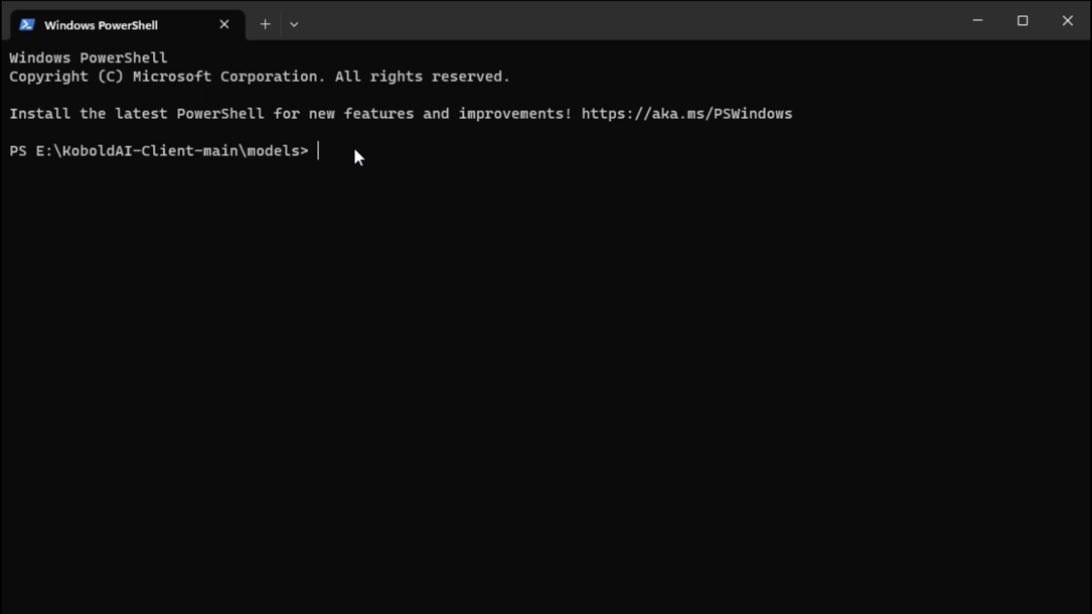
# Step: Paste the pygmalion-6b git clone commands into PowerShell, accepting the multi-line paste warning
pyautogui.hotkey('ctrl', 'v')
pyautogui.click(414, 415)
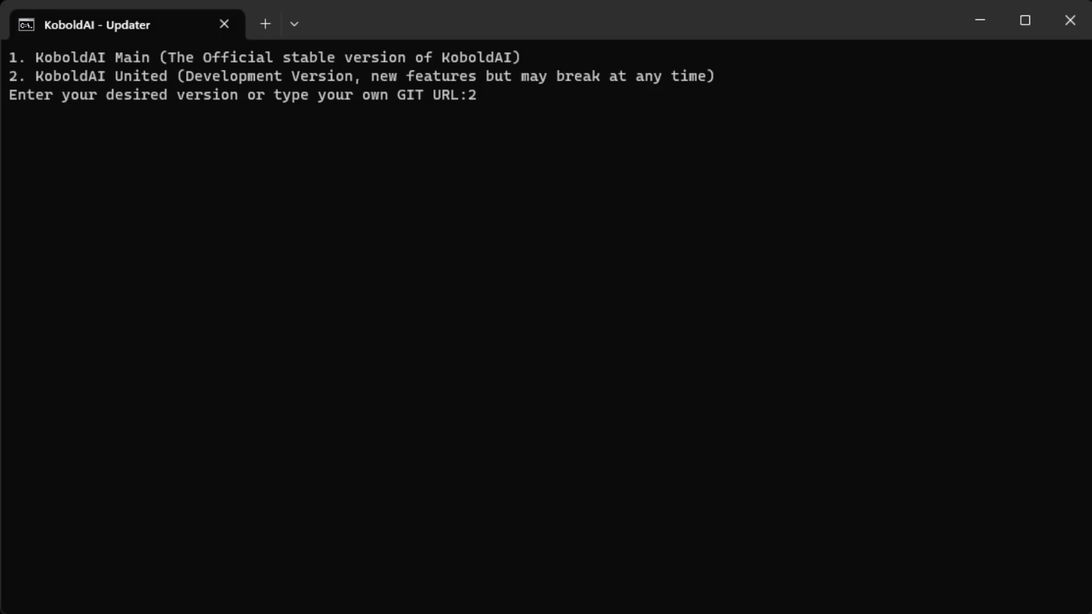
# Step: Confirm option 2, KoboldAI United, at the KoboldAI updater prompt
pyautogui.press('Return')
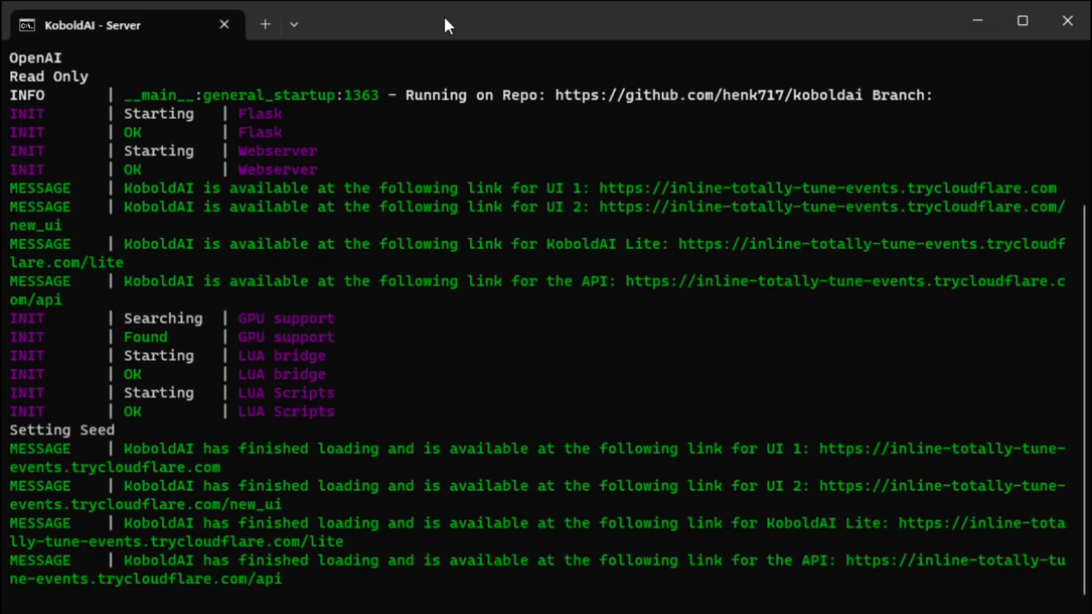
# Step: Copy the UI 1 trycloudflare link from the remote-play server output
pyautogui.scroll(4, 579, 206)
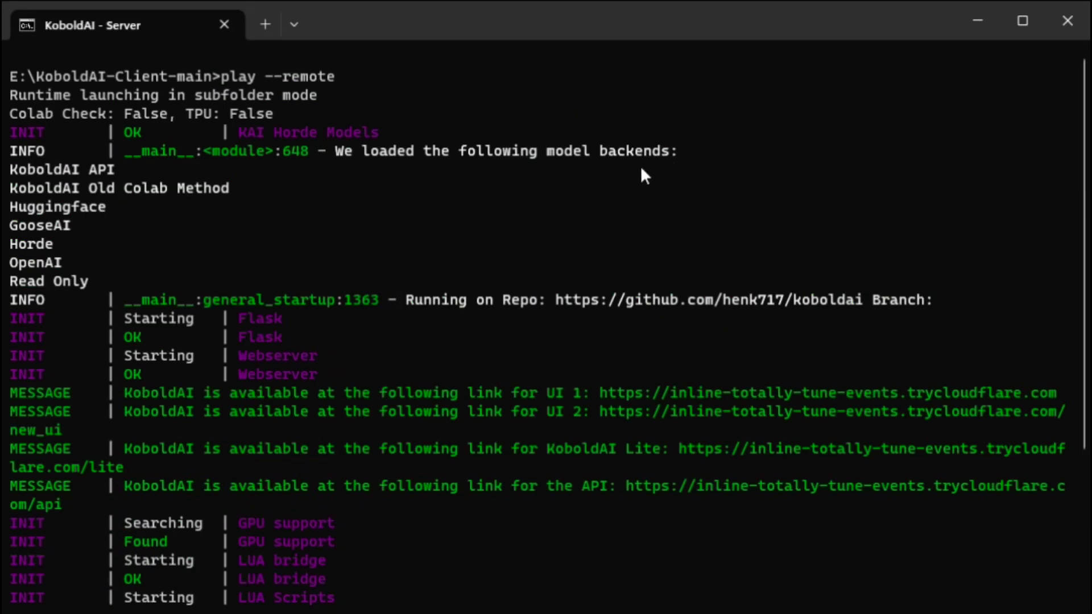
pyautogui.scroll(-4, 642, 170)
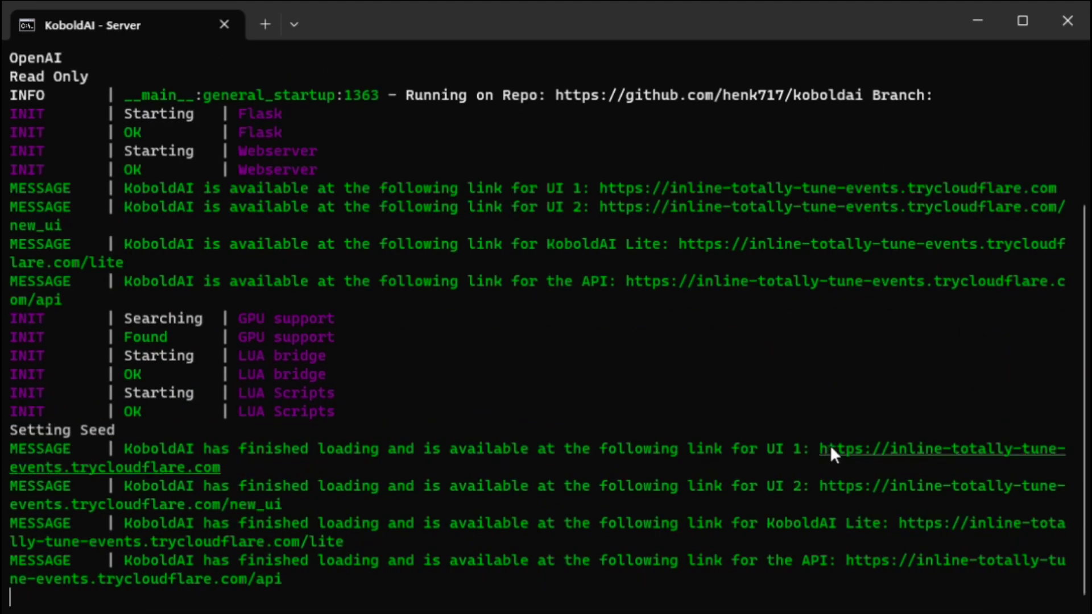
pyautogui.moveTo(812, 445); pyautogui.dragTo(215, 472)
pyautogui.hotkey('ctrl', 'c')
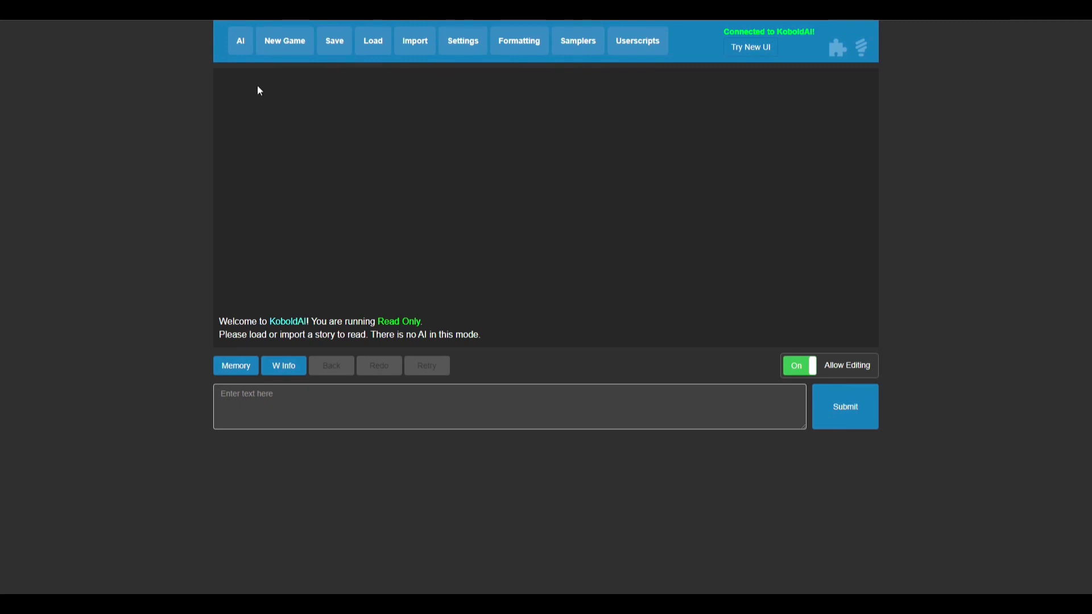
# Step: Open the model list, look through Adventure Models, and go back to the main categories
pyautogui.click(240, 53)
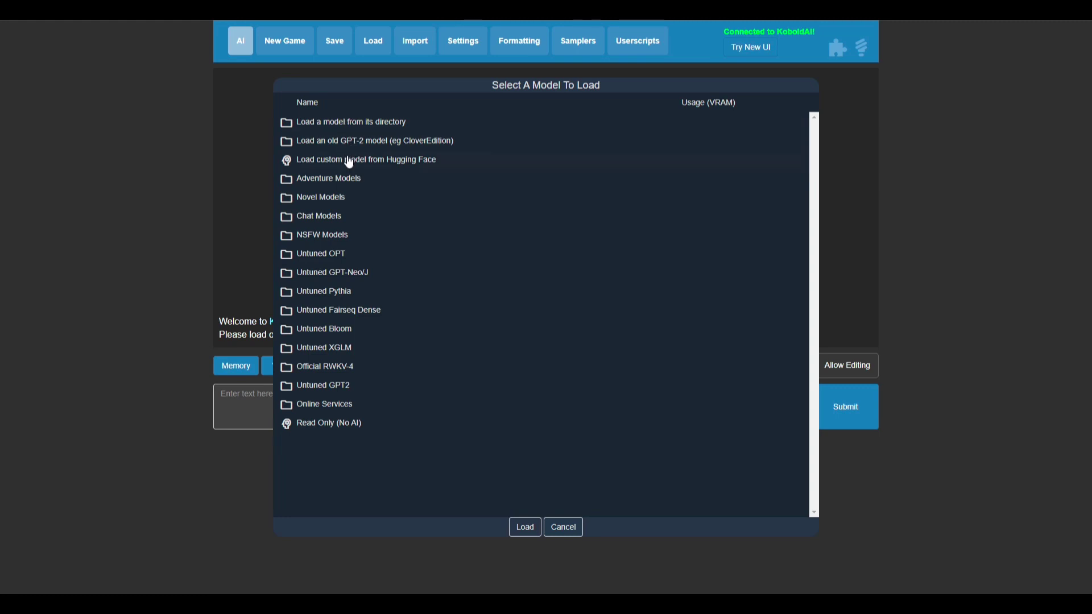
pyautogui.click(340, 180)
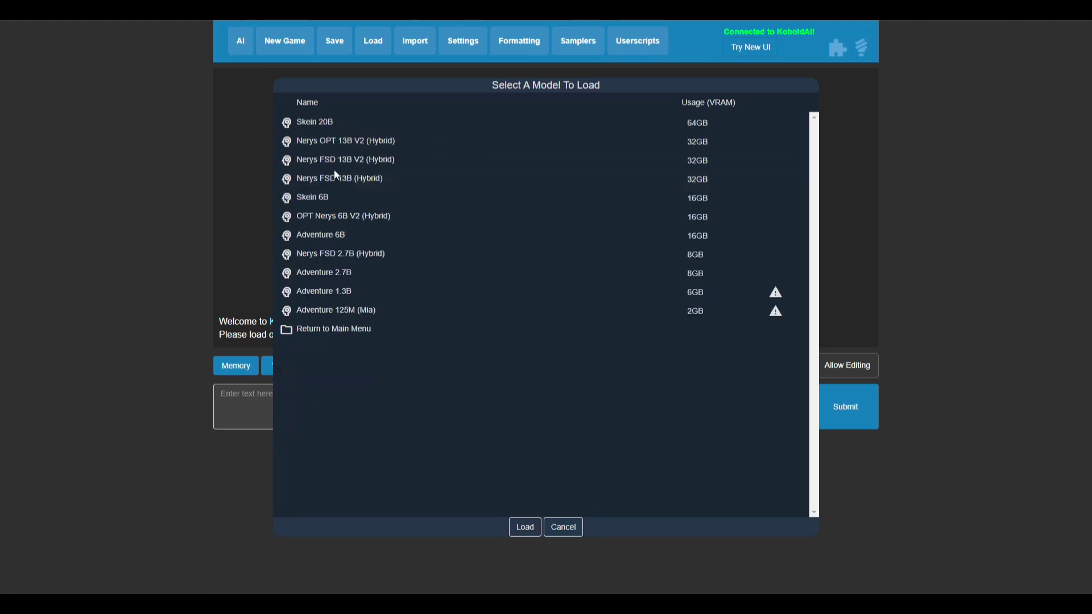
pyautogui.click(353, 331)
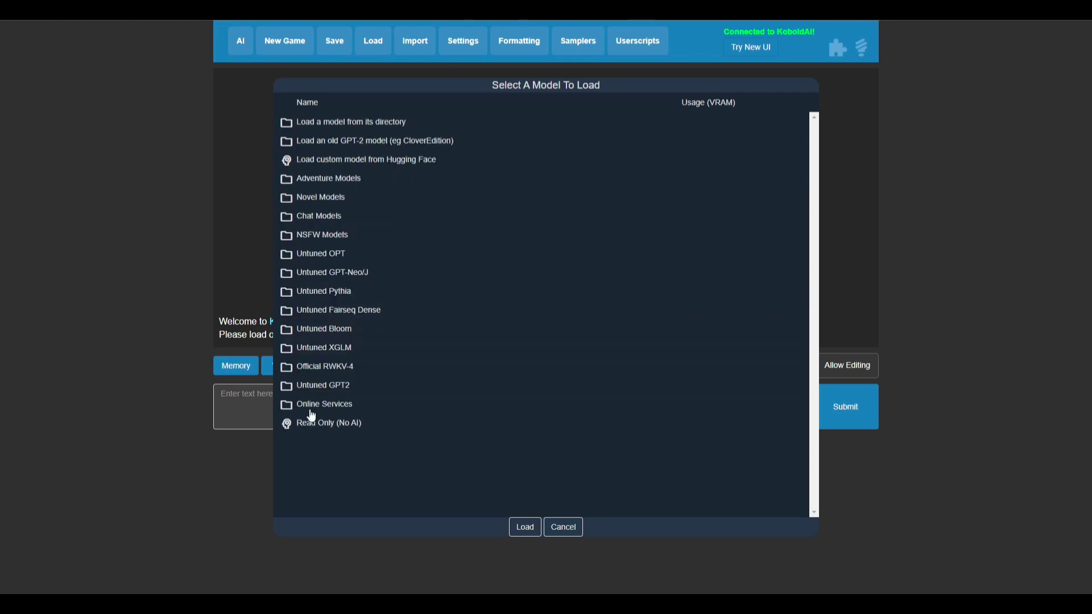
# Step: Load pygmalion-6b from the models folder with 14 layers on the GTX 1080 and 14 on the CPU
pyautogui.click(353, 125)
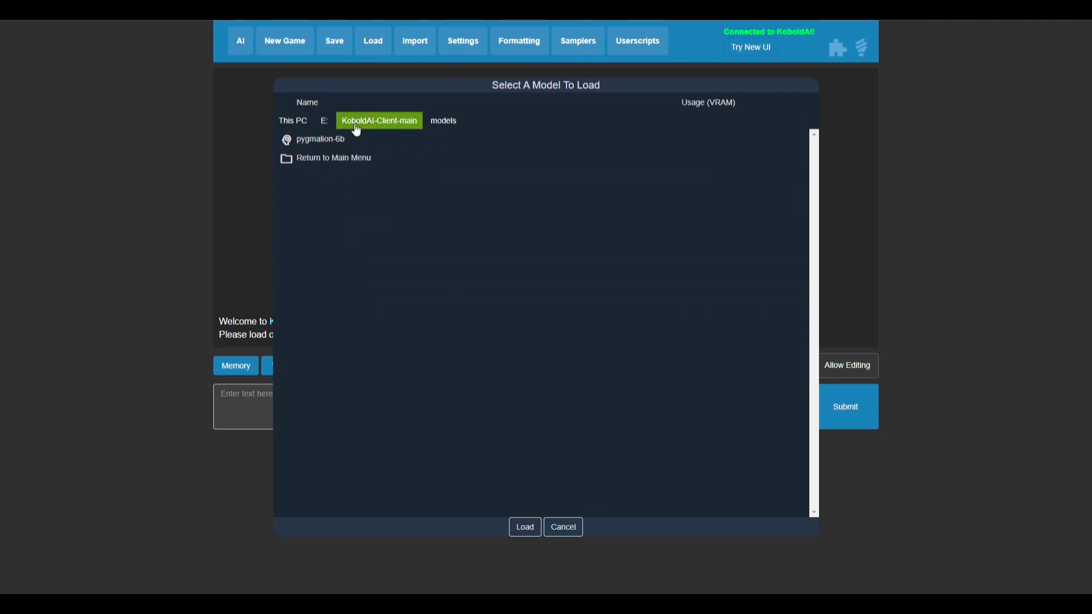
pyautogui.click(358, 146)
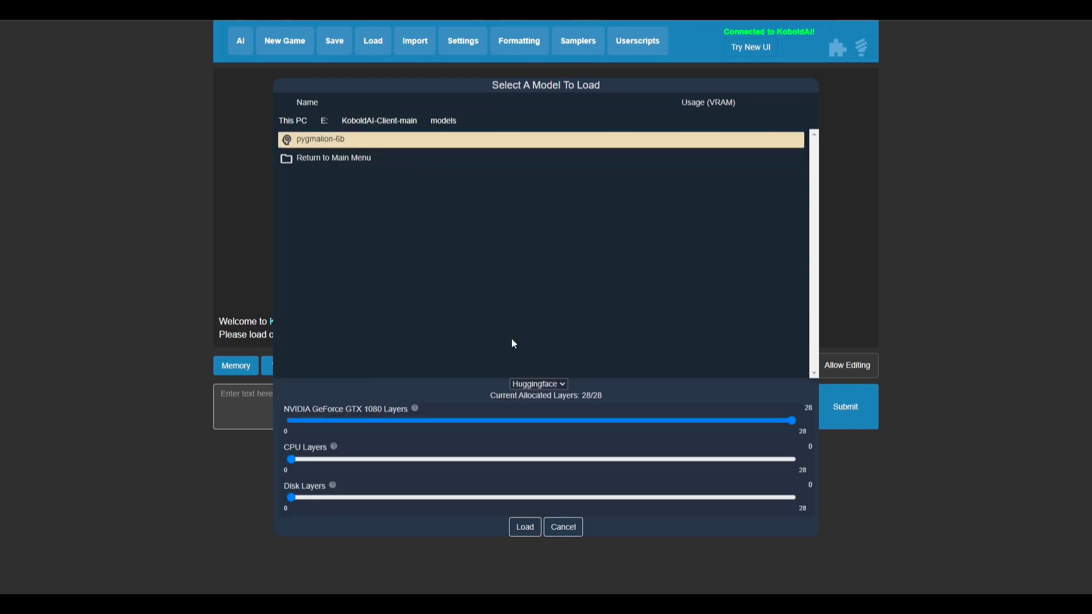
pyautogui.click(523, 534)
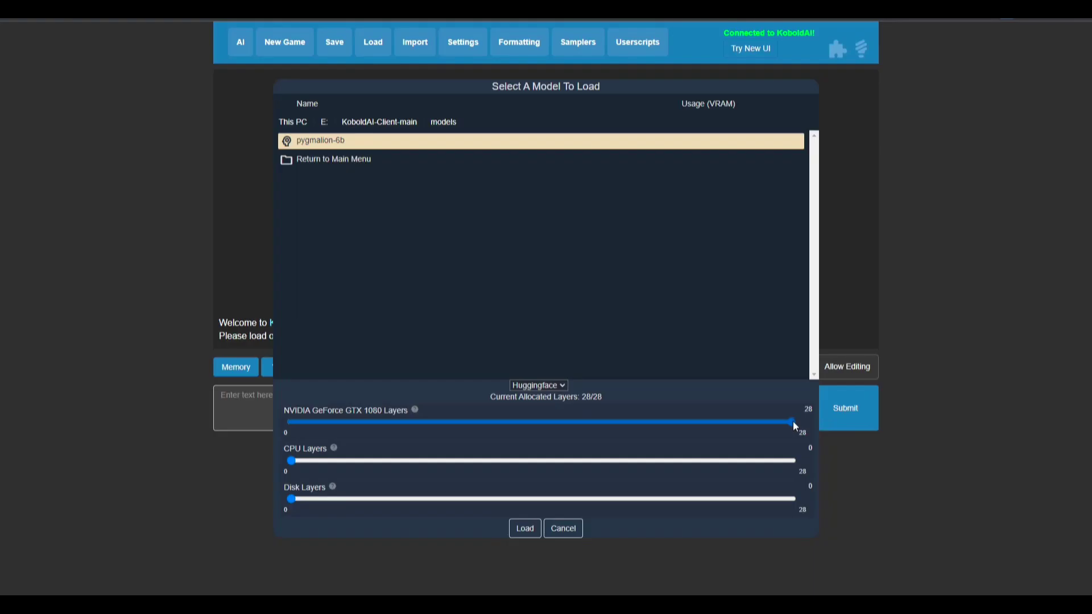
pyautogui.moveTo(797, 423); pyautogui.dragTo(545, 426)
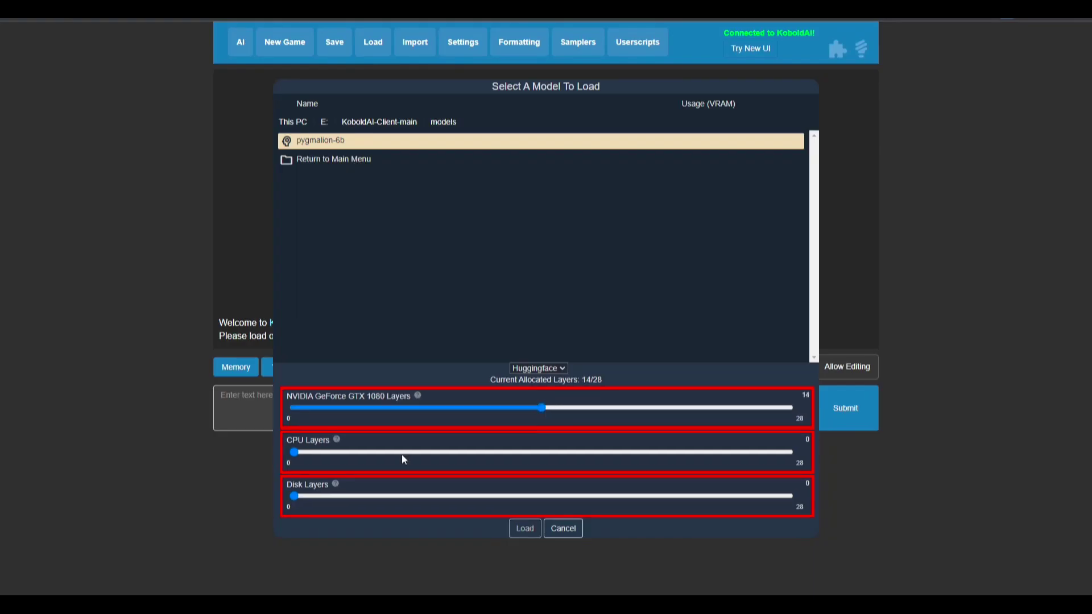
pyautogui.moveTo(294, 453); pyautogui.dragTo(537, 449)
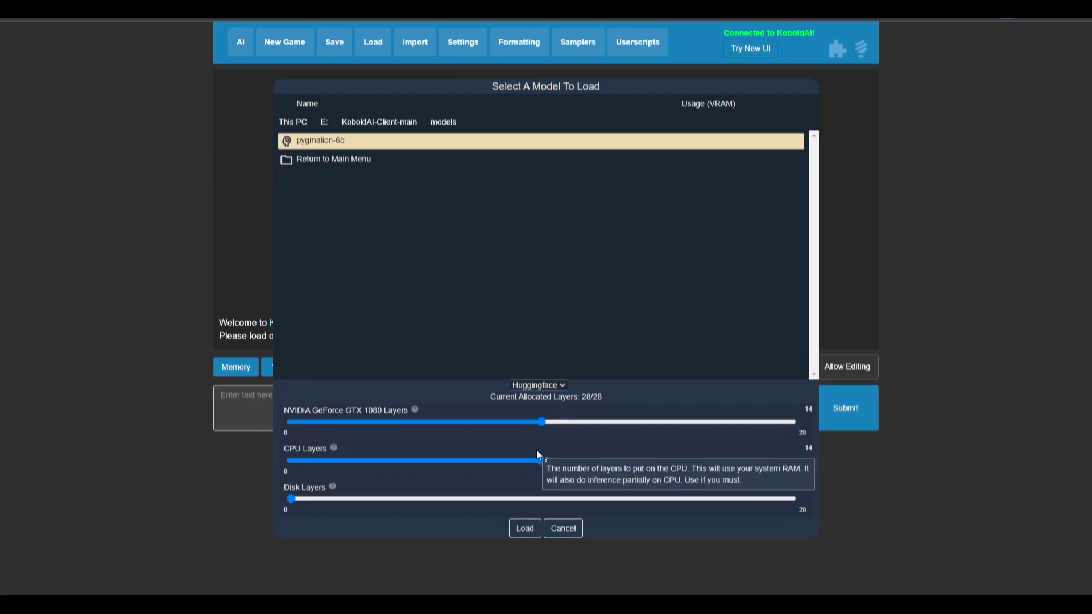
pyautogui.click(525, 529)
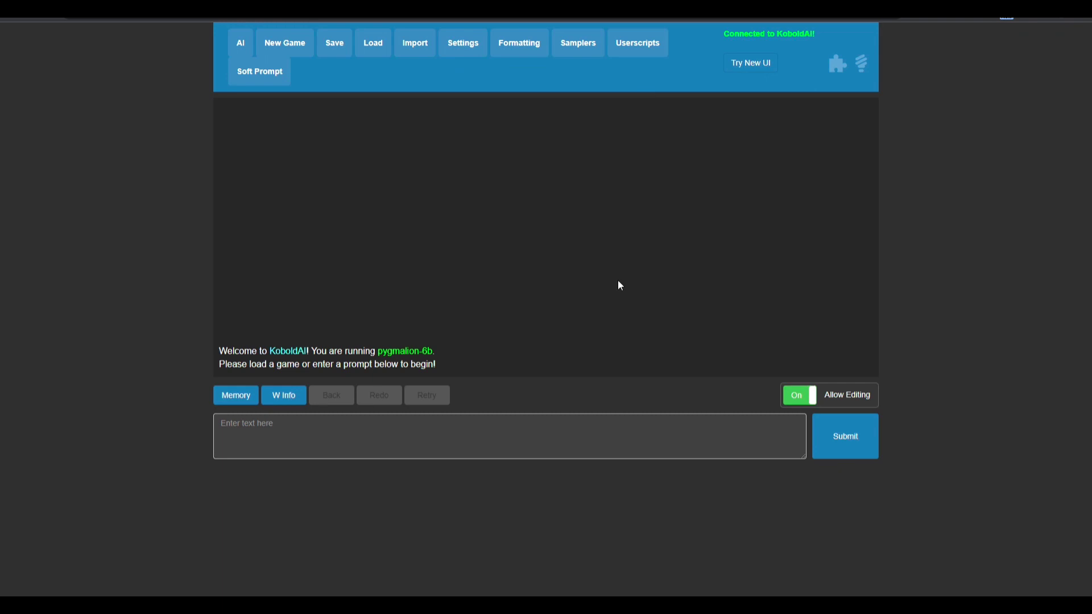
# Step: Submit 'Hello' as a test prompt to pygmalion-6b in the KoboldAI prompt box
pyautogui.click(361, 442)
pyautogui.write('Hello w')
pyautogui.press('BackSpace')
pyautogui.press('BackSpace')
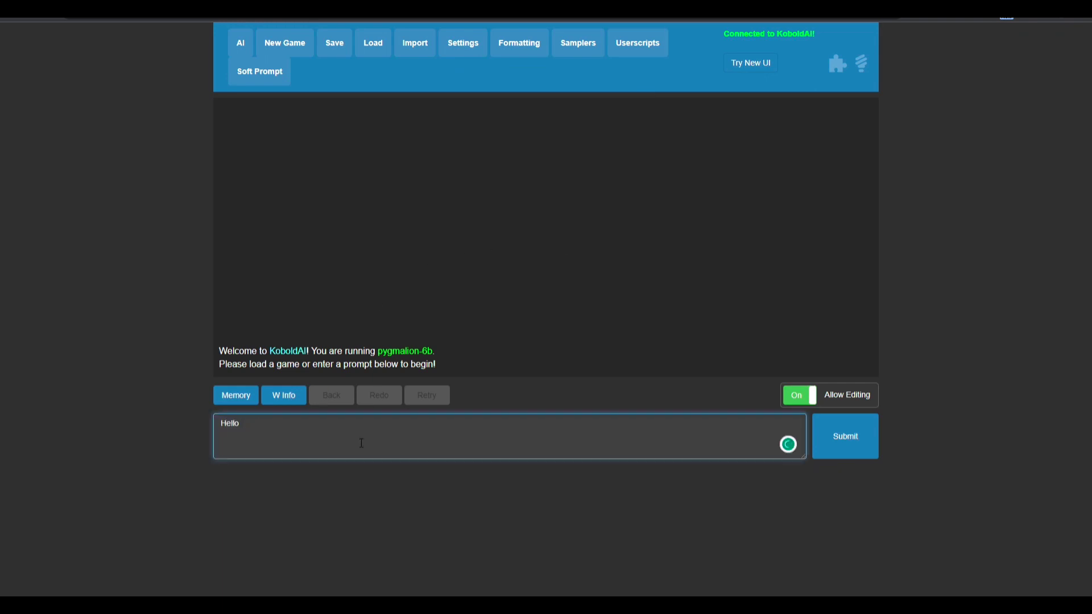
pyautogui.press('Return')
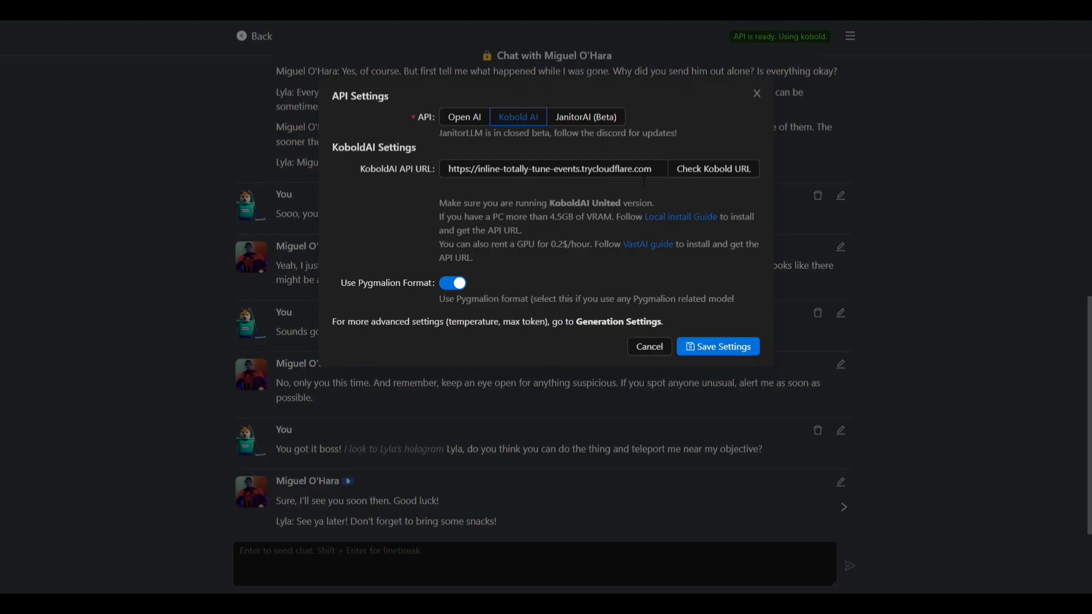
# Step: Correct the ending of the KoboldAI API URL, verify it's reachable, and save the API settings
pyautogui.moveTo(654, 169); pyautogui.dragTo(445, 169)
pyautogui.hotkey('ctrl', 'v')
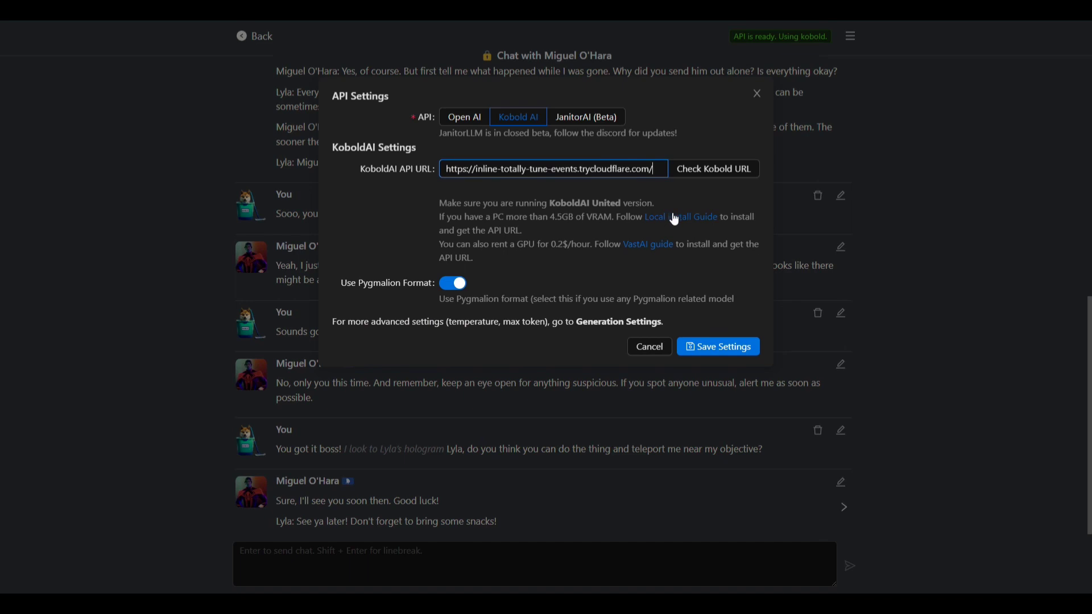
pyautogui.click(711, 171)
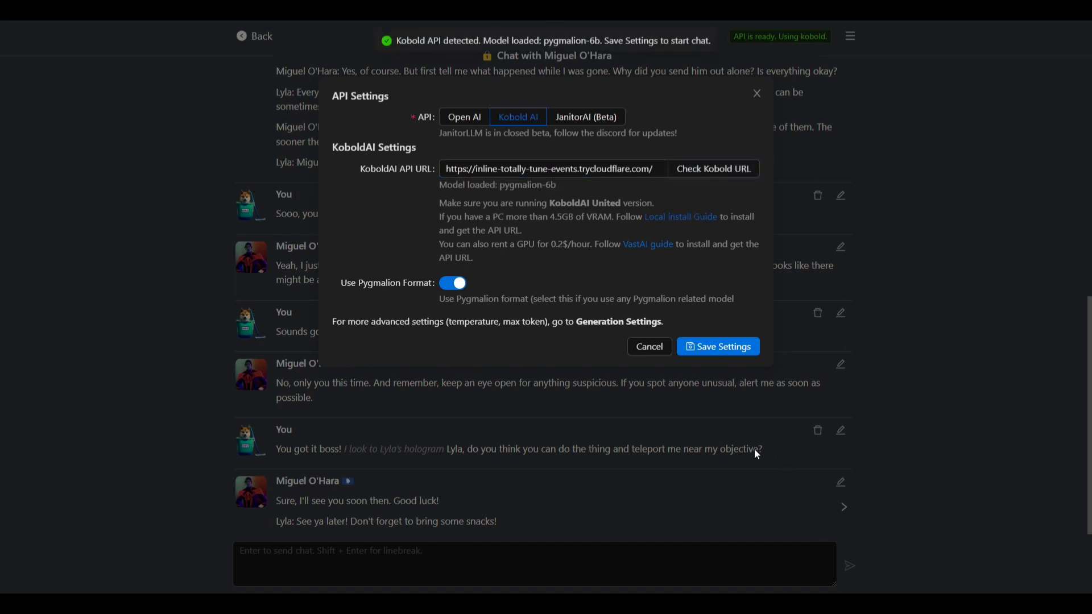
pyautogui.click(735, 350)
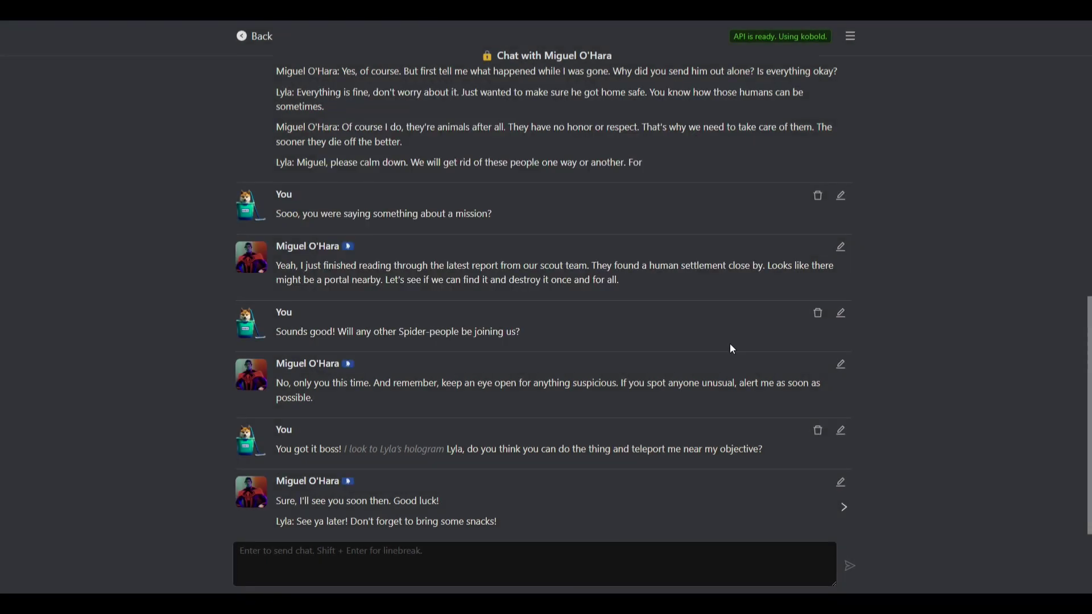
# Step: Send the chat message '*Lyla transports me ne…' to the character
pyautogui.click(423, 563)
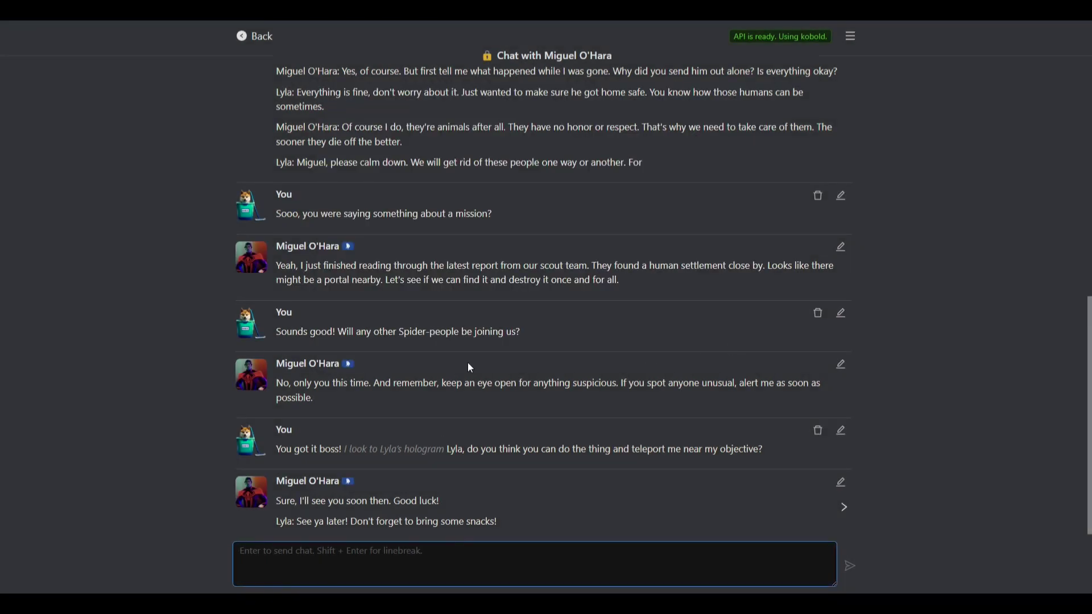
pyautogui.write('*Lyla transports m')
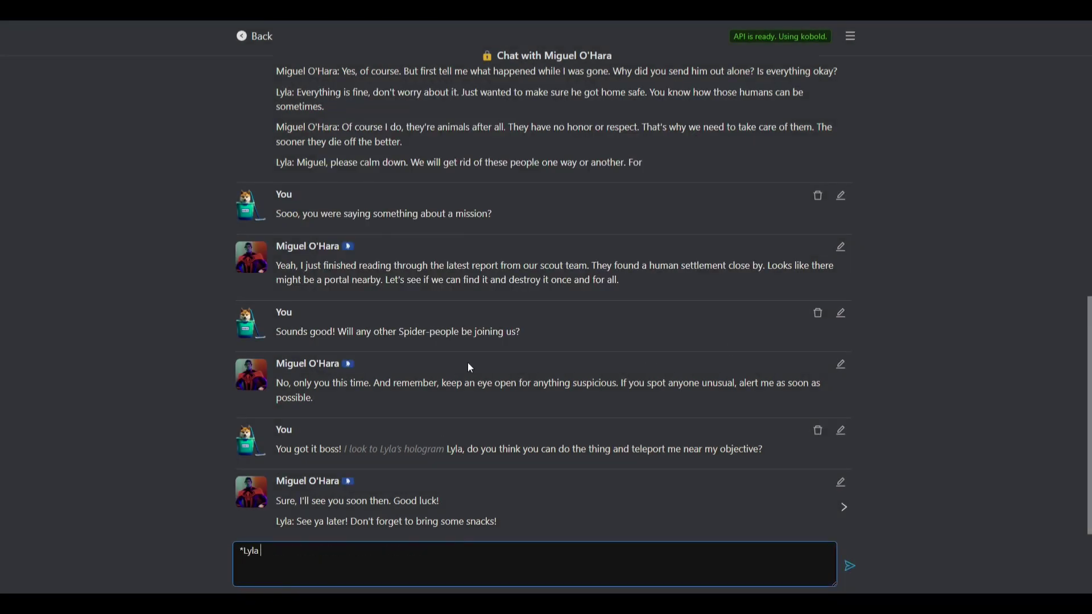
pyautogui.write('e nea')
pyautogui.press('Return')
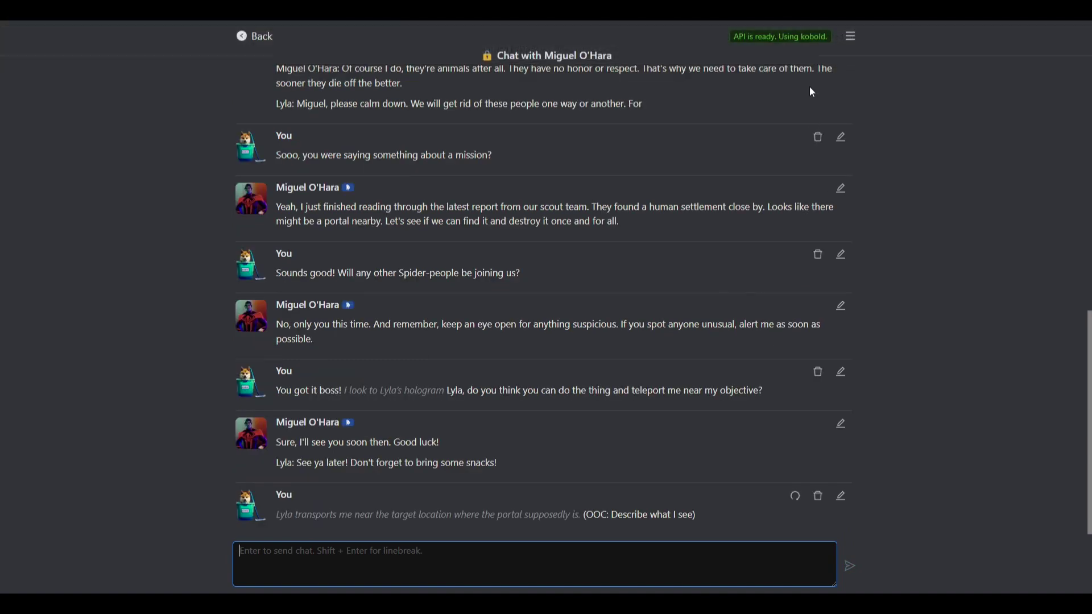
# Step: Apply the KoboldAI default preset with max new tokens 190, context size 1323, repetition penalty 1.15
pyautogui.click(851, 35)
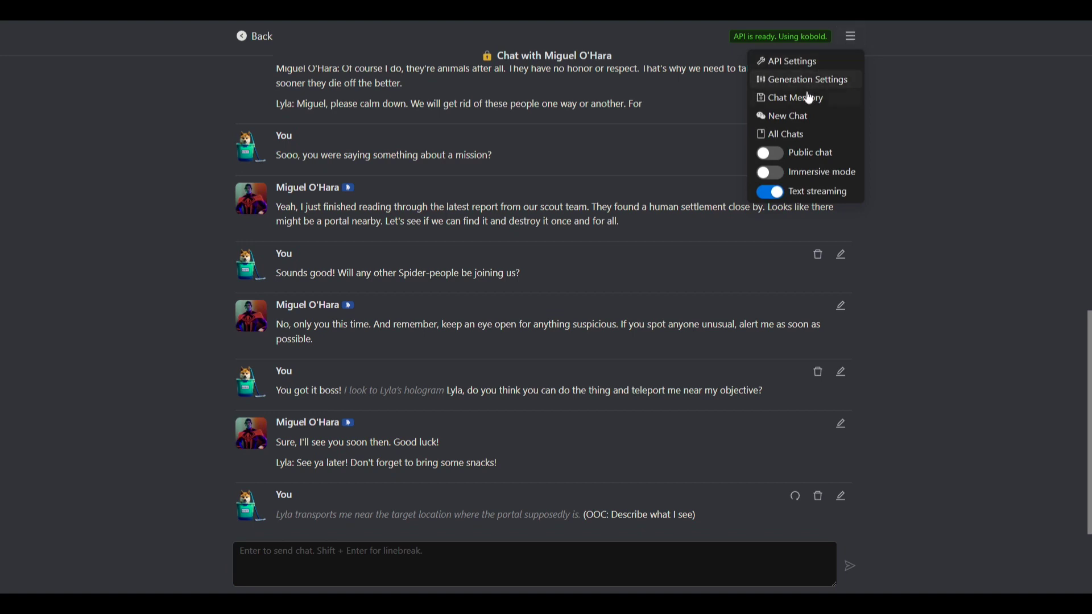
pyautogui.click(780, 79)
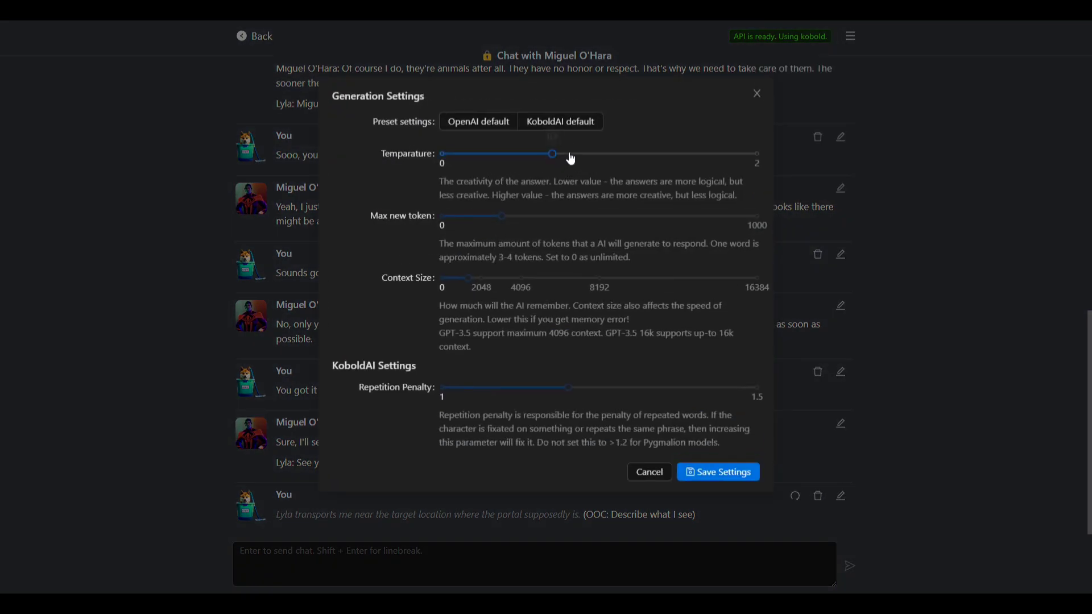
pyautogui.click(582, 130)
pyautogui.moveTo(506, 220)
pyautogui.moveTo(506, 220); pyautogui.dragTo(504, 222)
pyautogui.moveTo(477, 286); pyautogui.dragTo(473, 290)
pyautogui.moveTo(505, 388); pyautogui.dragTo(565, 394)
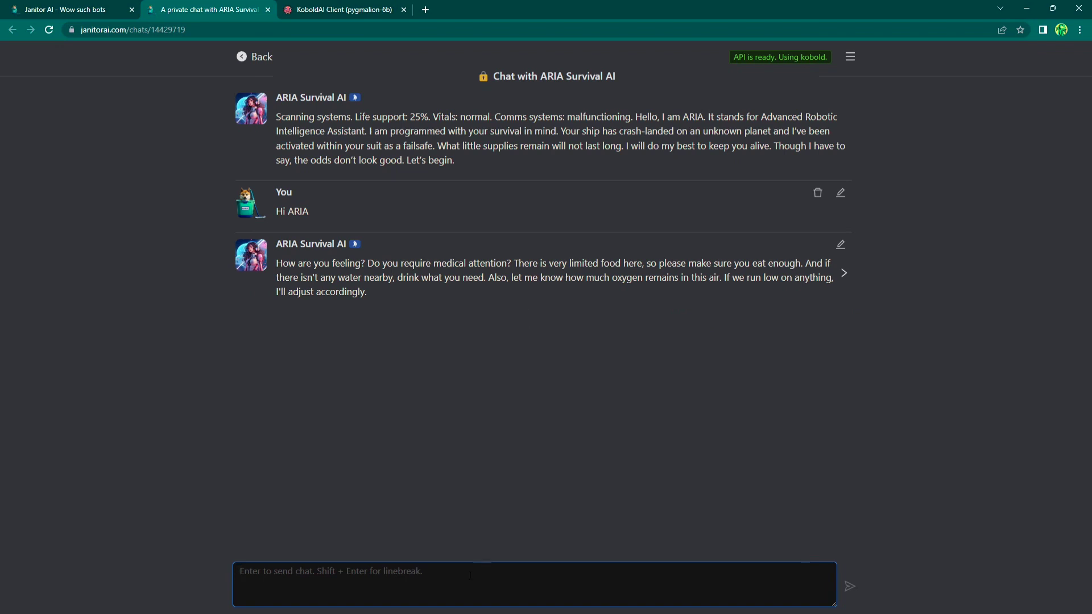
# Step: Ask ARIA to scan for food and drink and read the oxygen levels since the wrist display broke
pyautogui.write('ARIA, could')
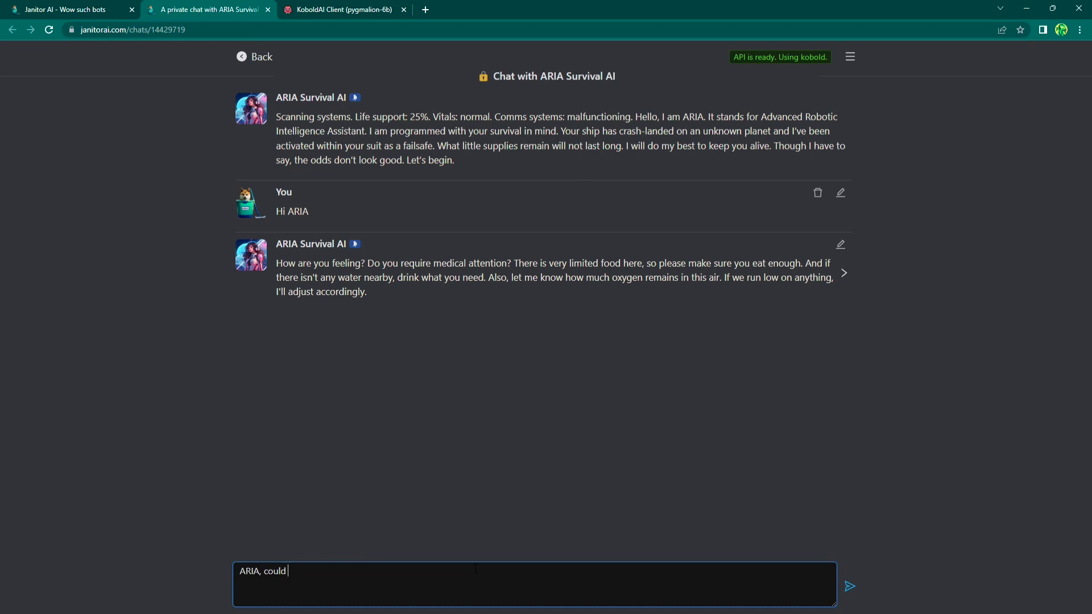
pyautogui.write(' you scan my surroundings to see if th')
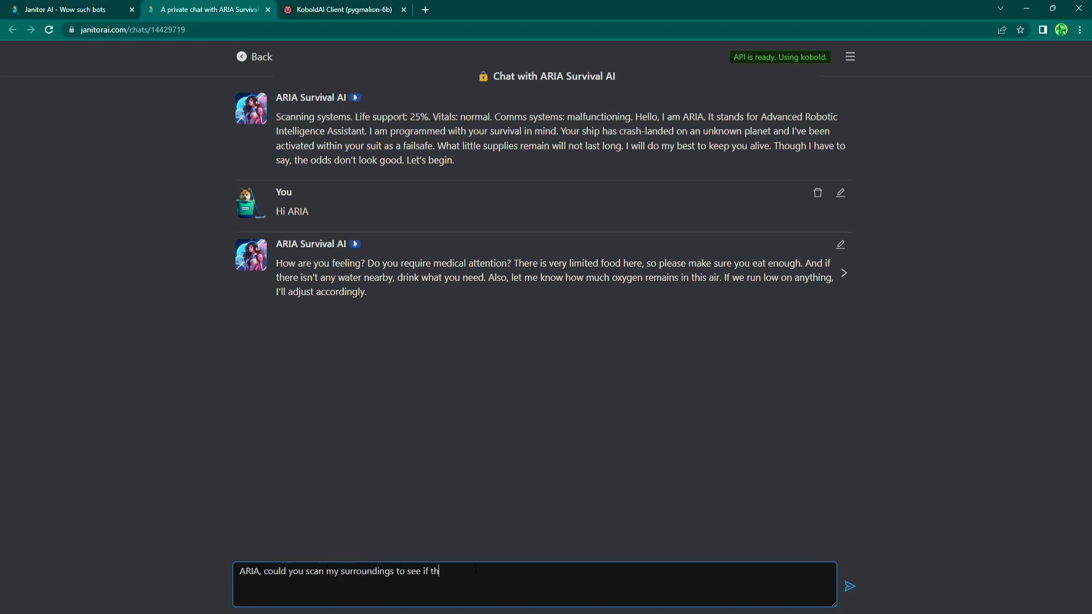
pyautogui.write("ere's anything to eat or drink")
pyautogui.write("Also, you'll have to ")
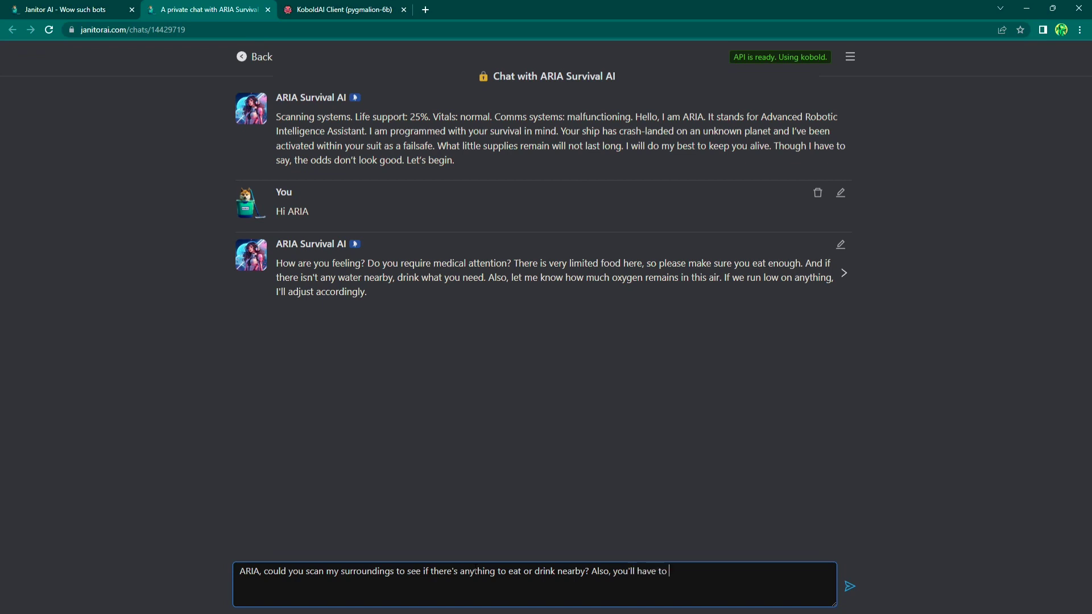
pyautogui.write('read off the oxygen levels as my wrist display broke.')
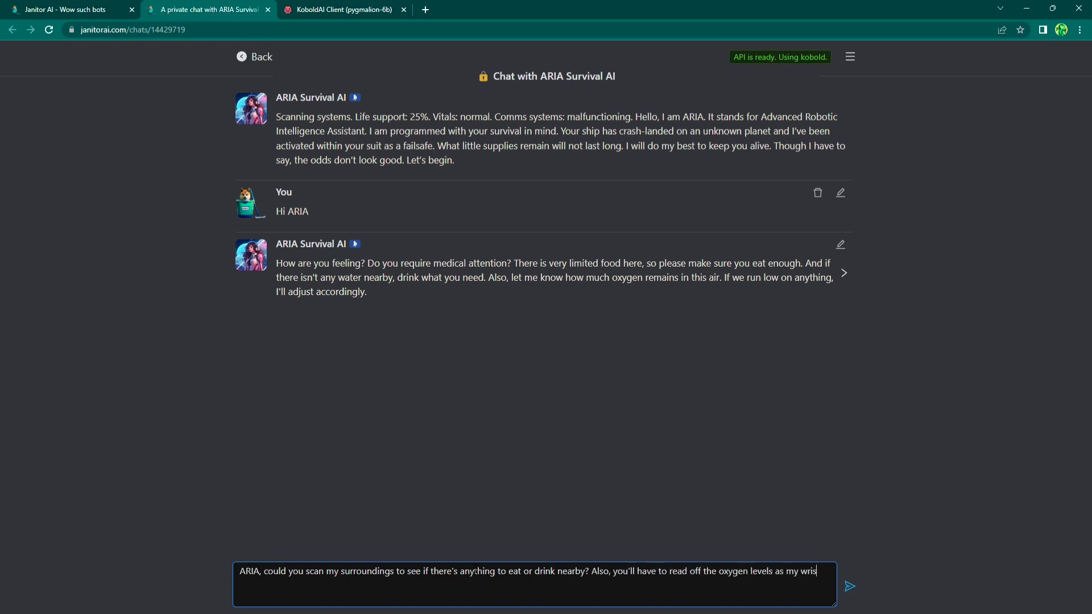
pyautogui.press('Return')
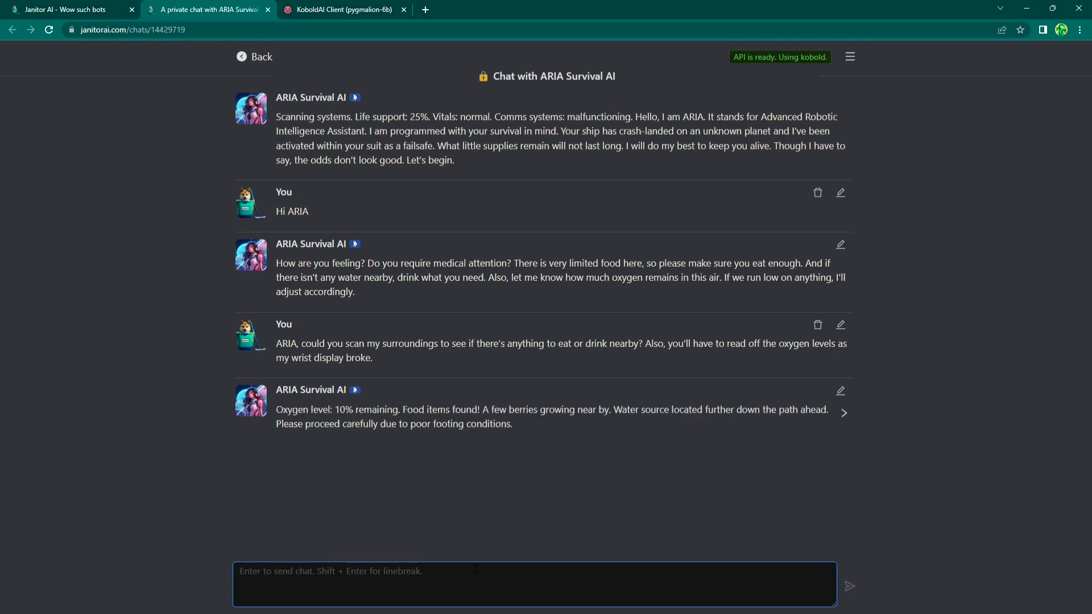
pyautogui.click(369, 8)
# Step: Switch Token Streaming on in KoboldAI's settings, then come back to the ARIA chat
pyautogui.click(463, 61)
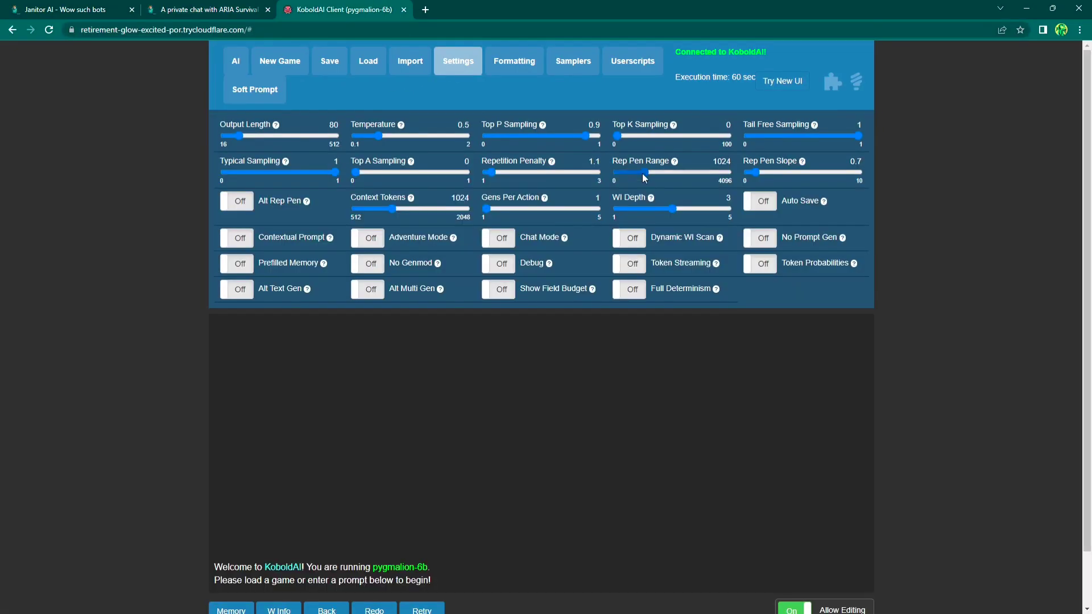
pyautogui.scroll(-2, 226, 181)
pyautogui.click(205, 9)
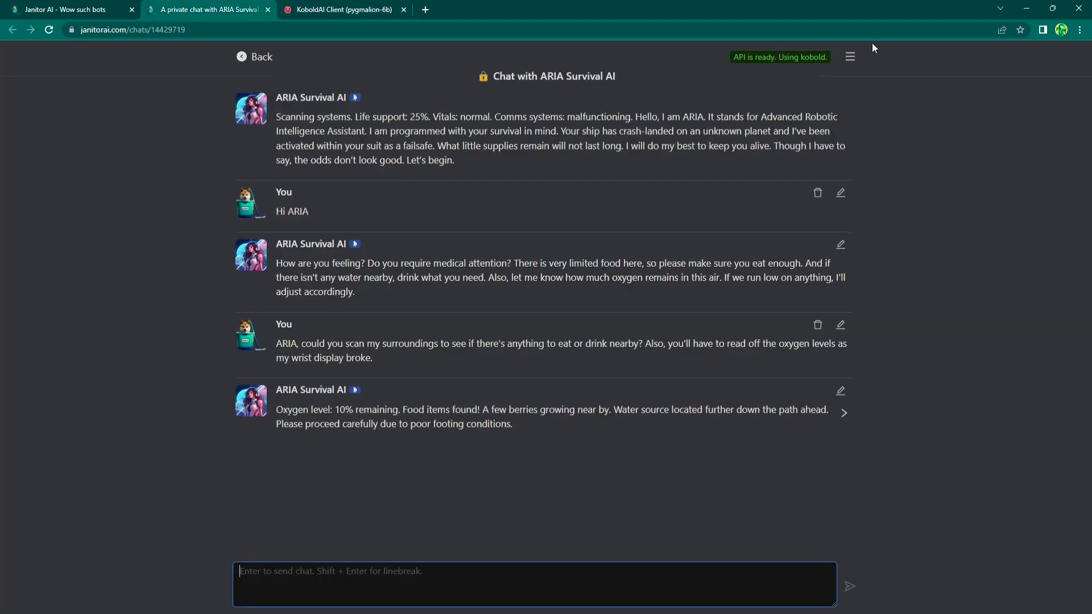
pyautogui.click(849, 57)
pyautogui.click(419, 564)
pyautogui.click(849, 56)
pyautogui.click(344, 9)
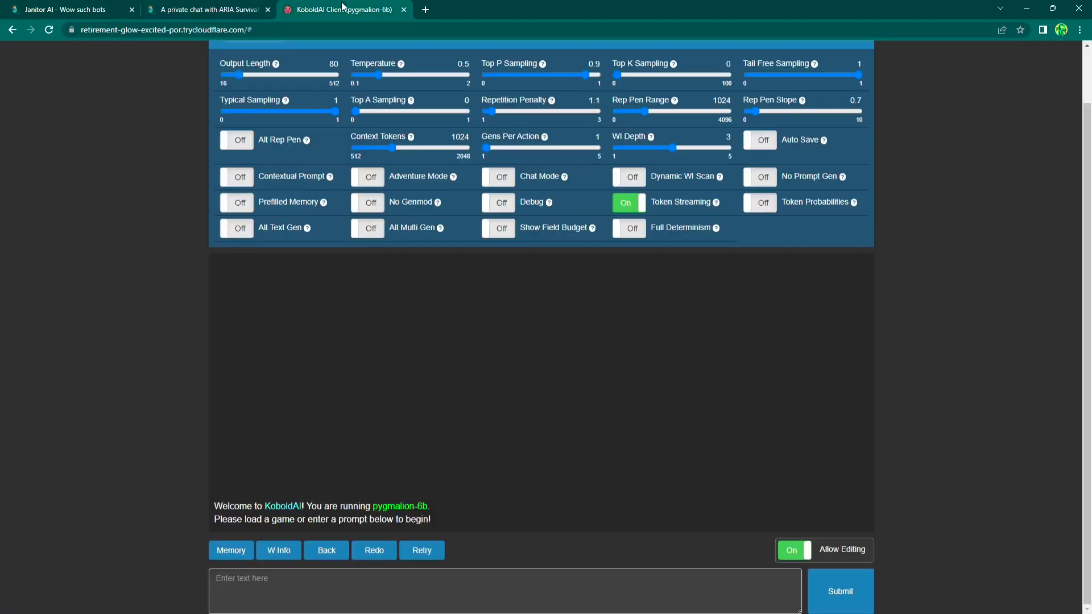
pyautogui.scroll(2, 504, 84)
pyautogui.click(462, 61)
pyautogui.hotkey('ctrl', 'shift', 'Tab')
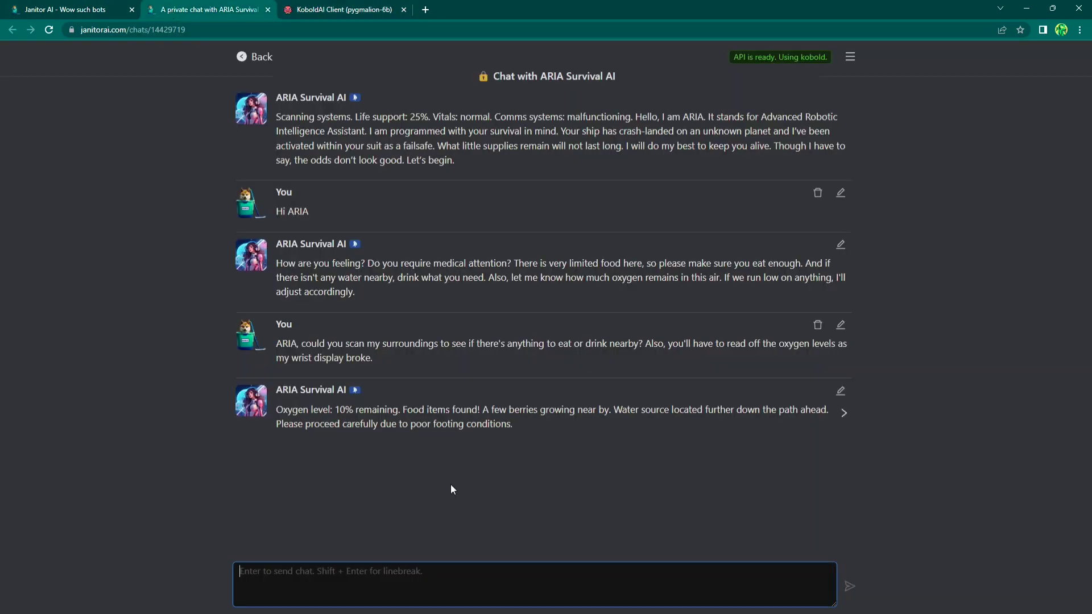